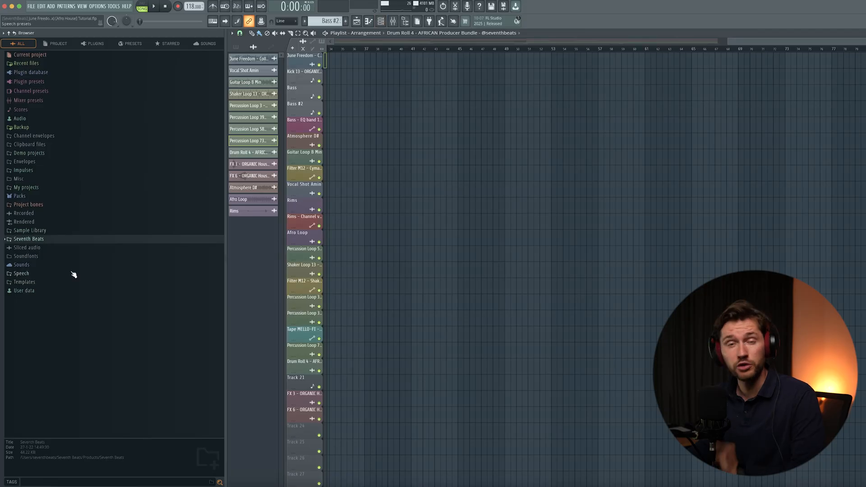
Load Kick 13 from the One Shots > Kicks folder of the ORGANIC Afro House Producer Bundle into the channel rack.
click(39, 241)
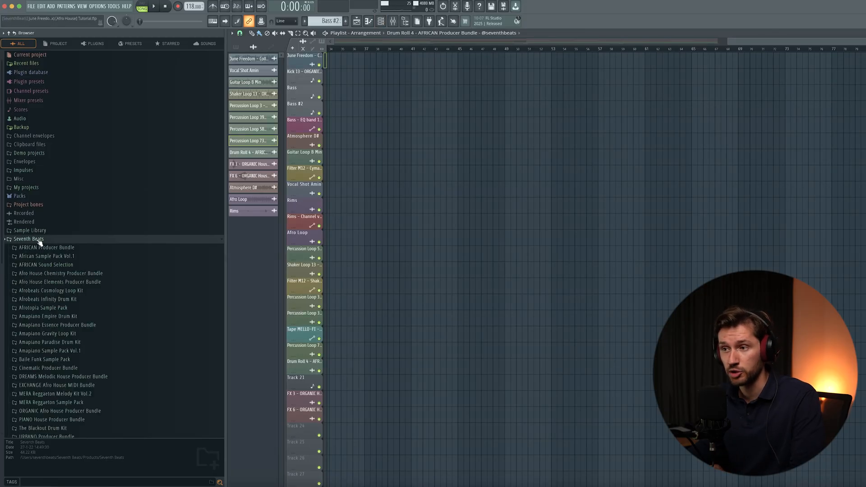
scroll(83, 309, down, 2)
click(67, 380)
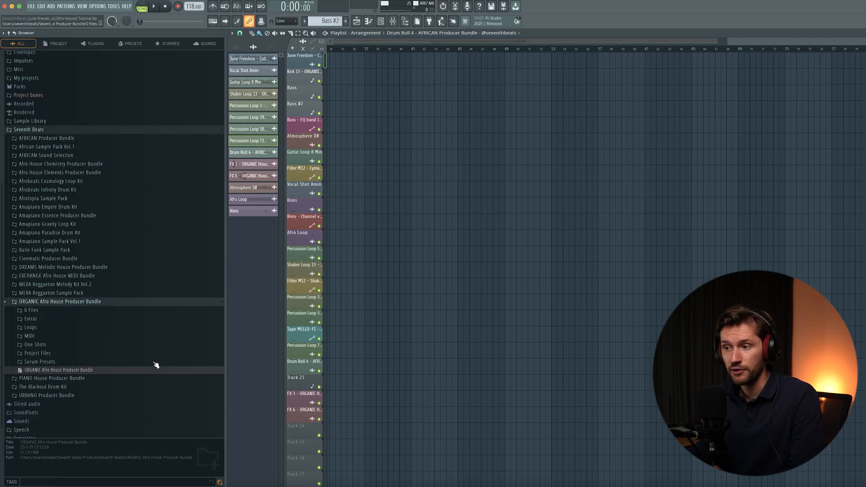
click(36, 331)
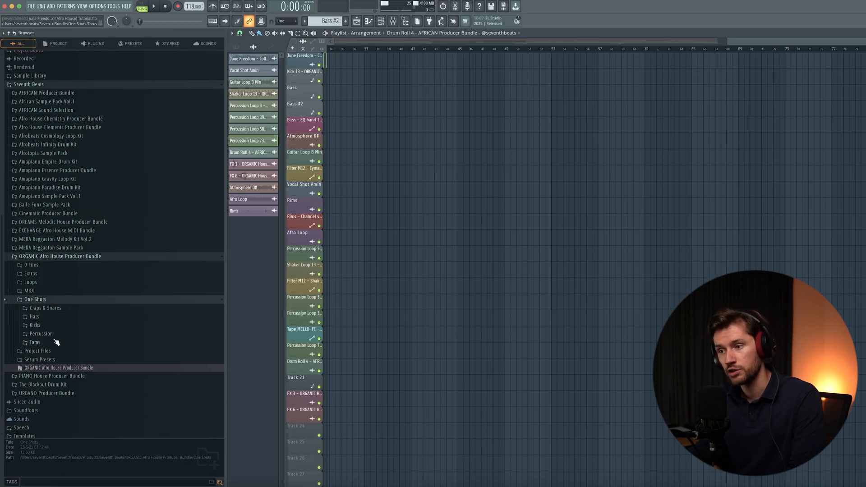
click(48, 326)
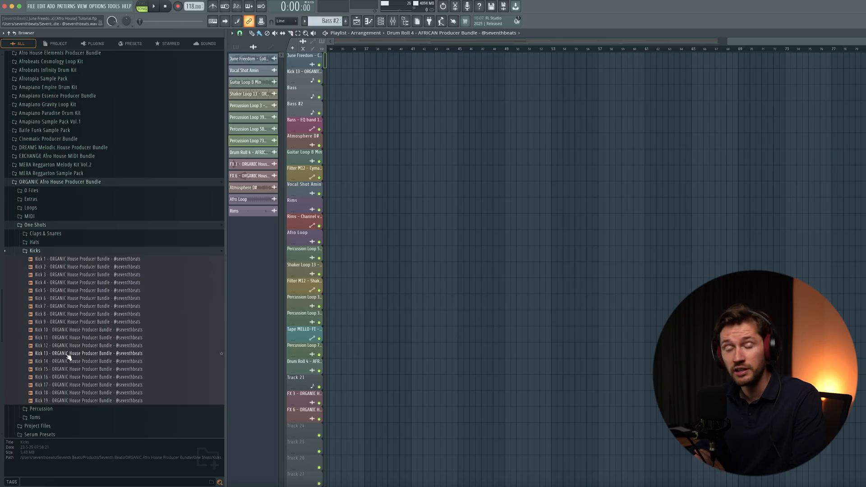
drag(69, 356, 286, 284)
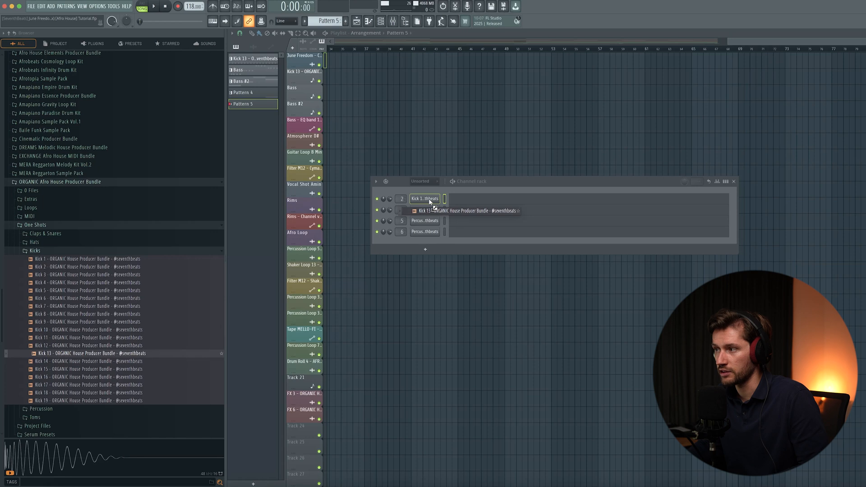
Give the kick in Pattern 5 a note on each beat of bar one, repeat it through bar four, and play it.
click(470, 201)
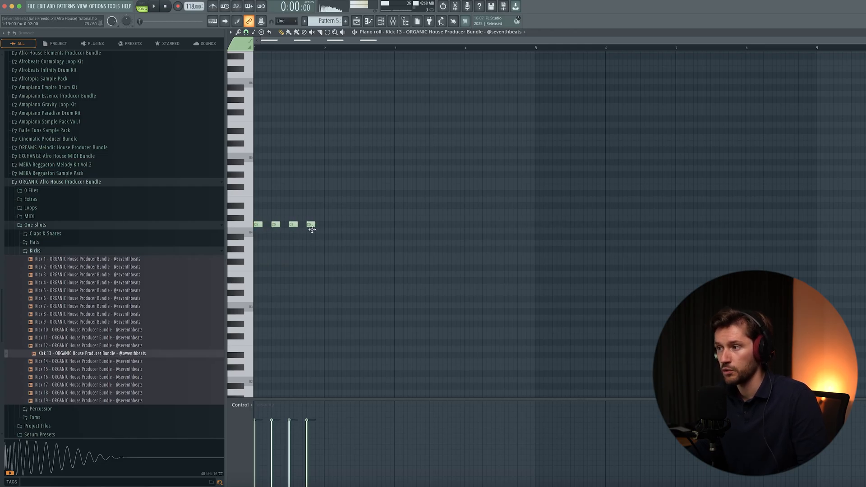
key(ctrl+b)
key(ctrl+b)
key(ctrl+b)
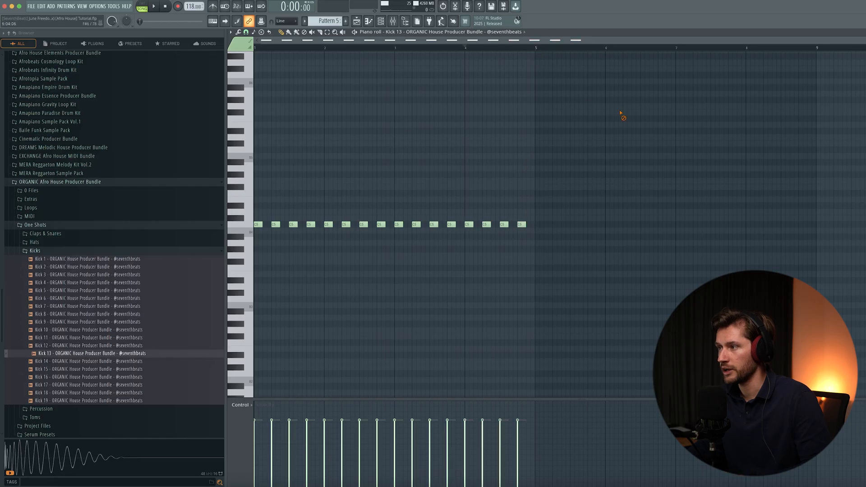
key(space)
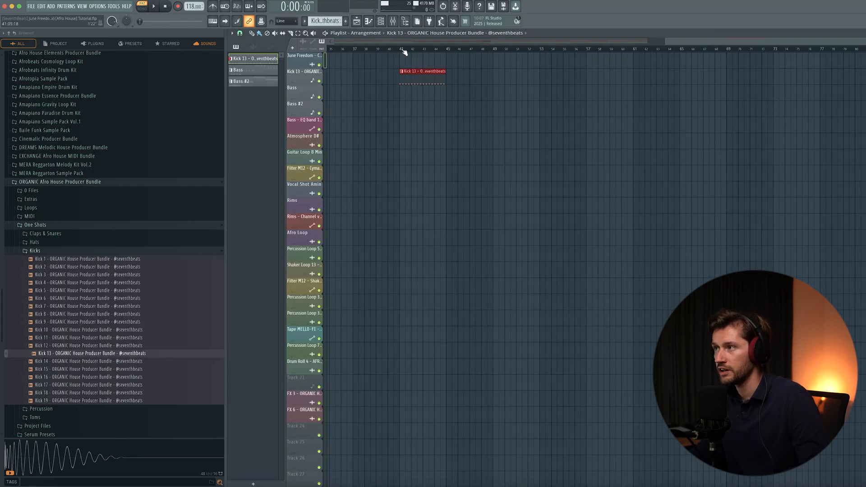
Solo the Rims track and listen to the rim clips starting at bar 41.
scroll(452, 120, up, 3)
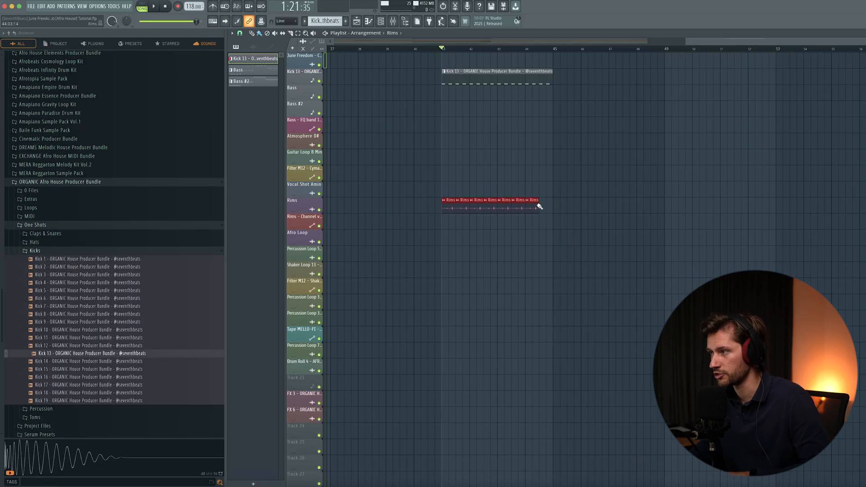
right_click(319, 210)
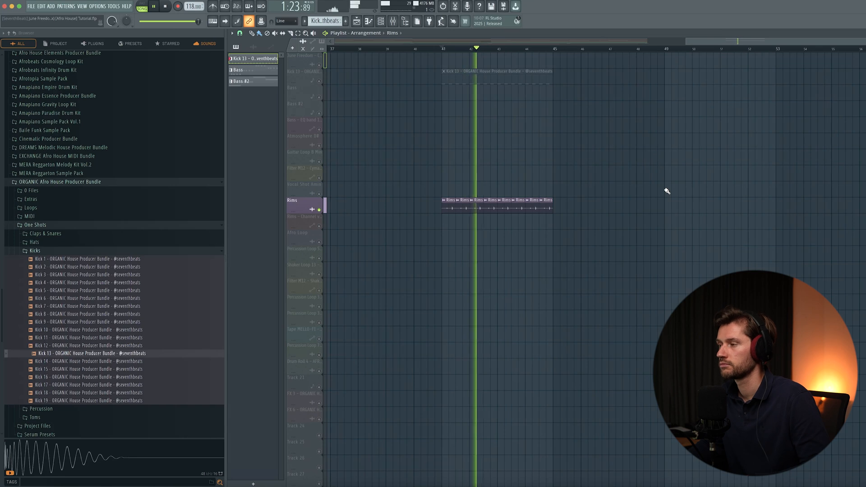
key(space)
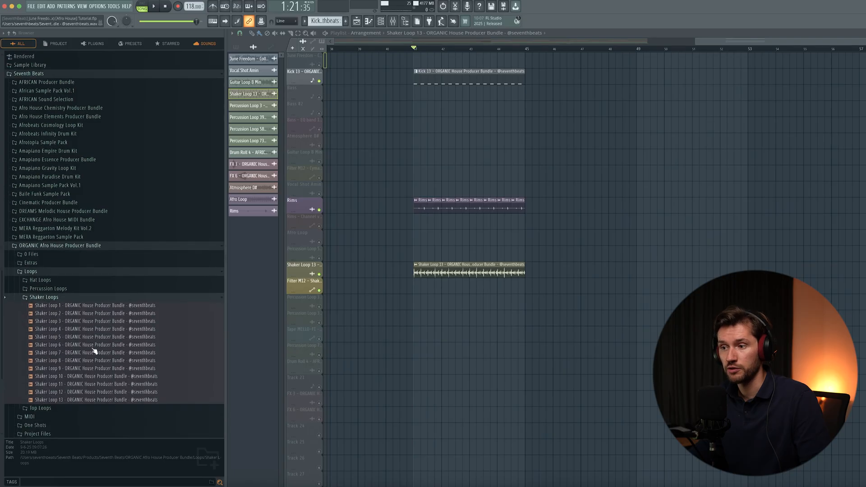
Find Shaker Loop 13 in the ORGANIC bundle's Shaker Loops folder and play back the drums with it and Percussion Loop 39.
scroll(76, 337, down, 2)
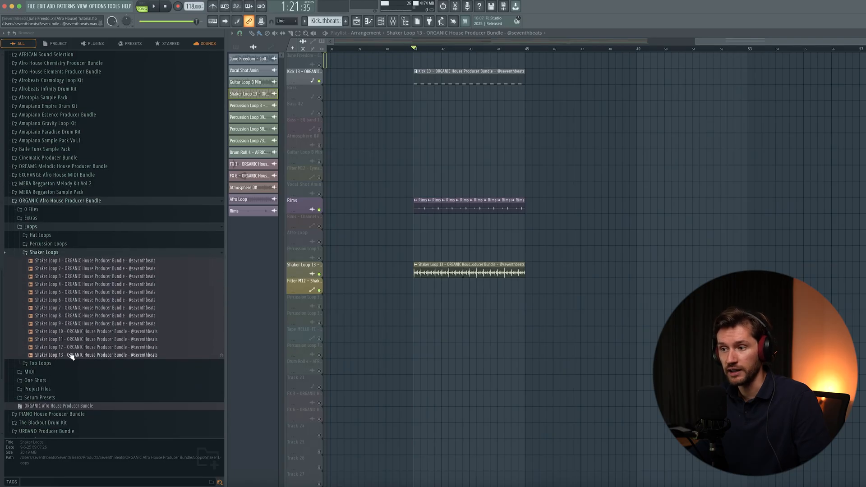
key(space)
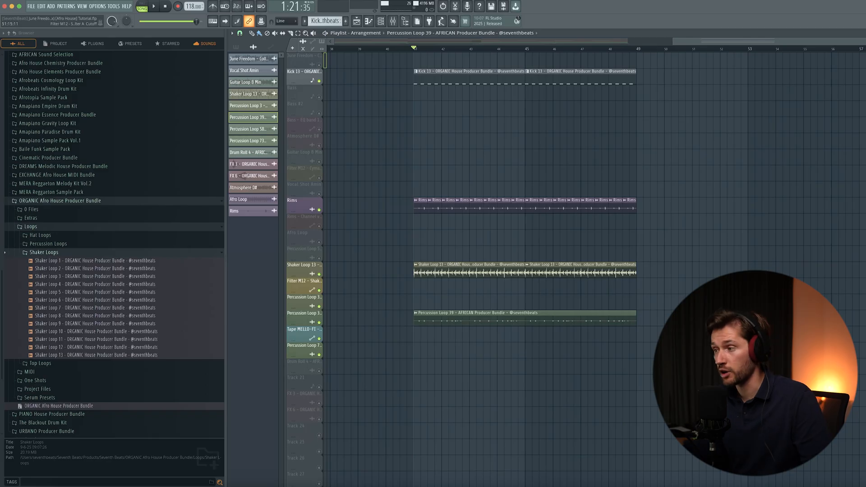
key(space)
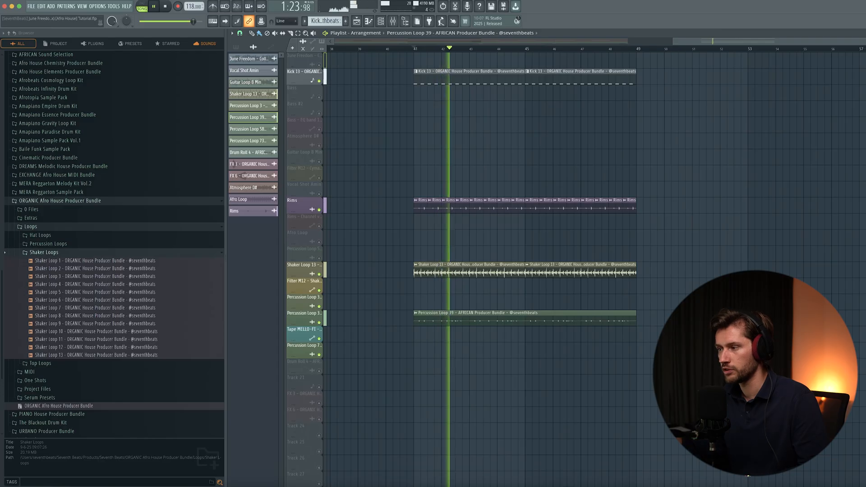
key(space)
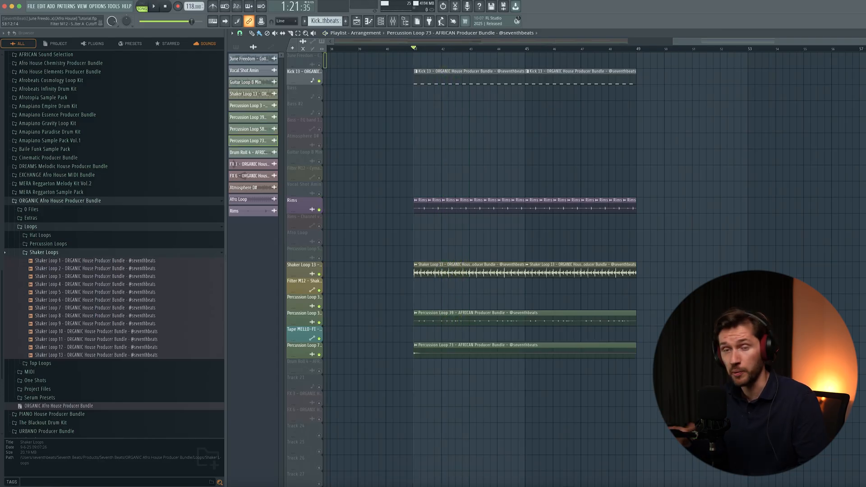
Play back the drums with Percussion Loop 73 added, and again with Afro Loop, Percussion Loop 58 and Percussion Loop 3.
key(space)
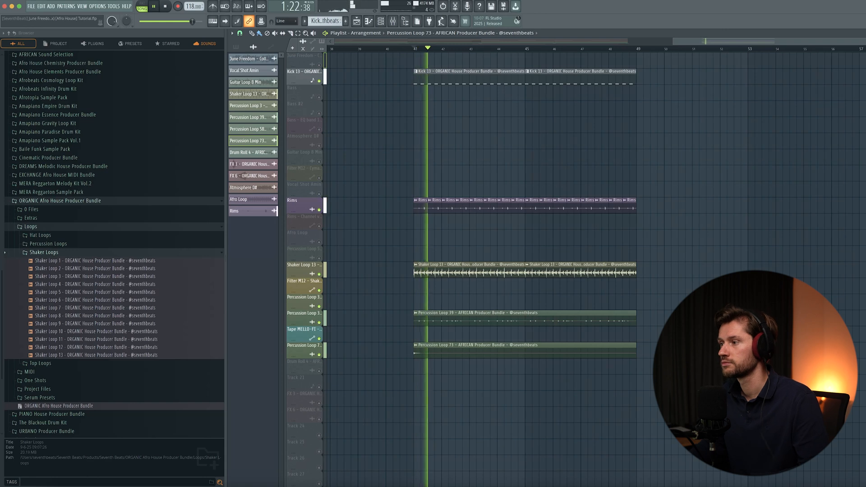
key(space)
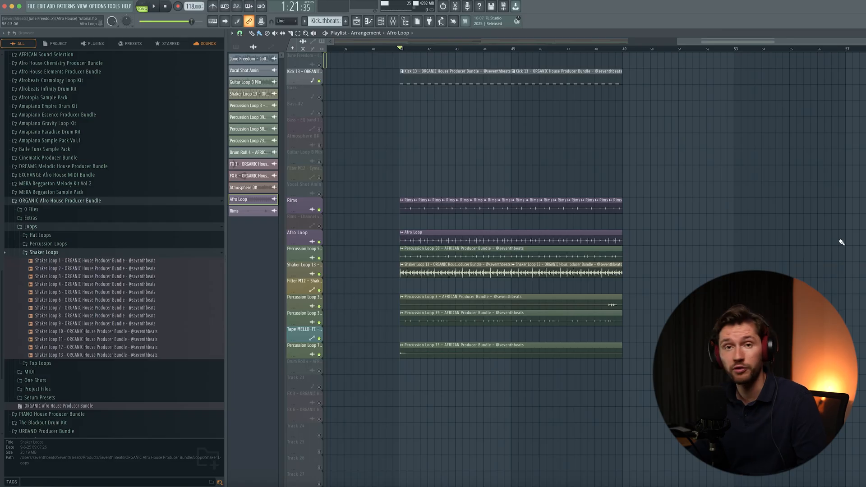
key(space)
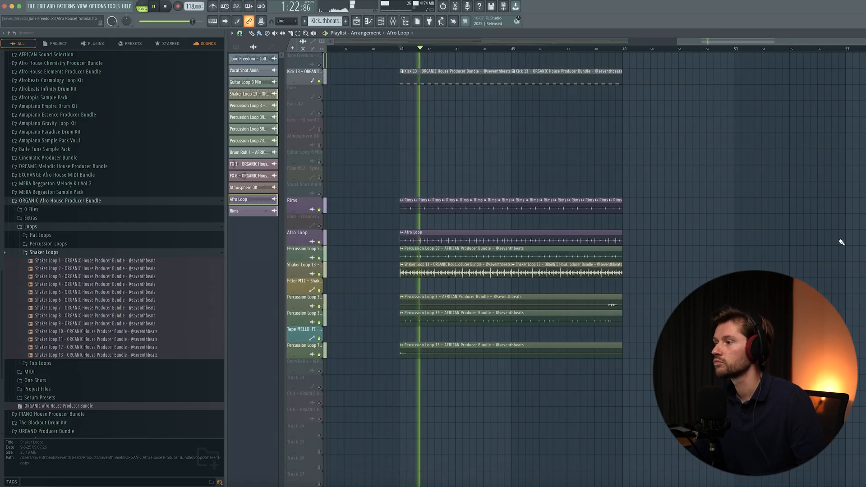
key(space)
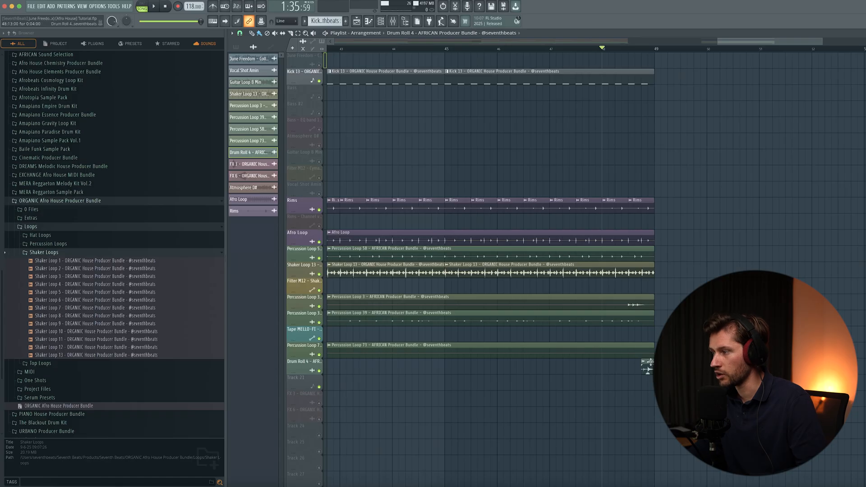
Inspect the audio clip settings of the Drum Roll 4 sample and close them.
double_click(649, 362)
drag(354, 98, 420, 151)
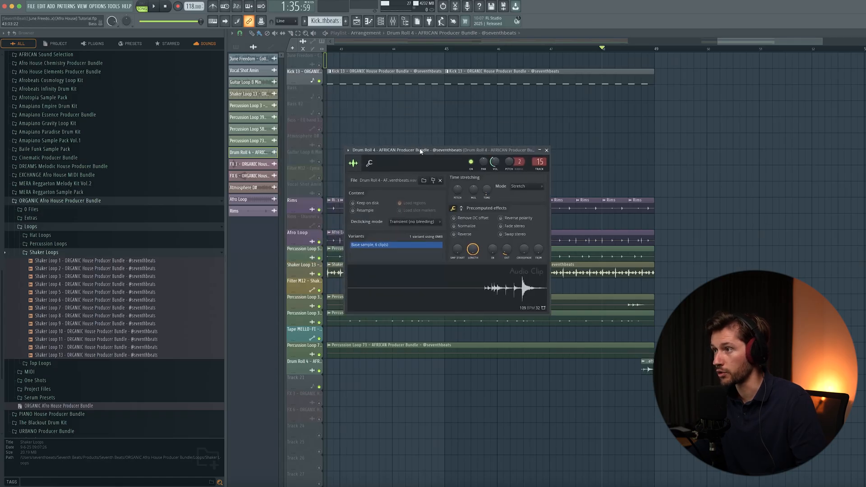
click(547, 151)
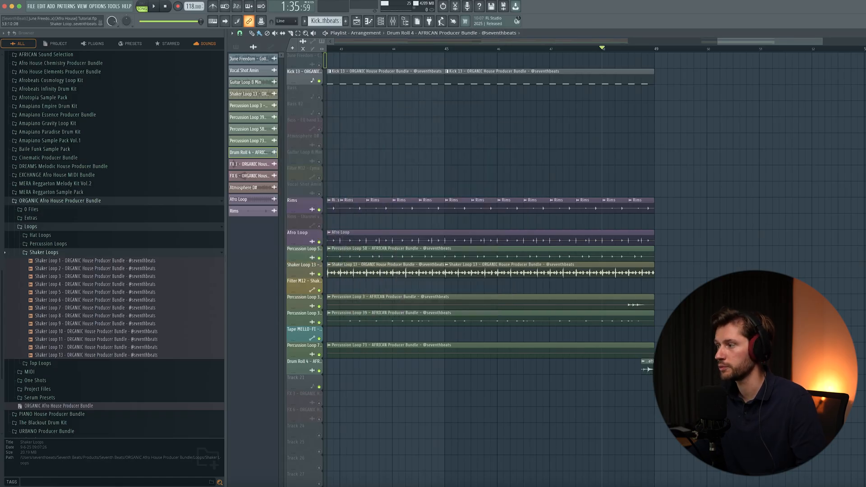
Play back the drum section with Drum Roll 4, and with the FX 3 and FX 6 sweeps added.
key(space)
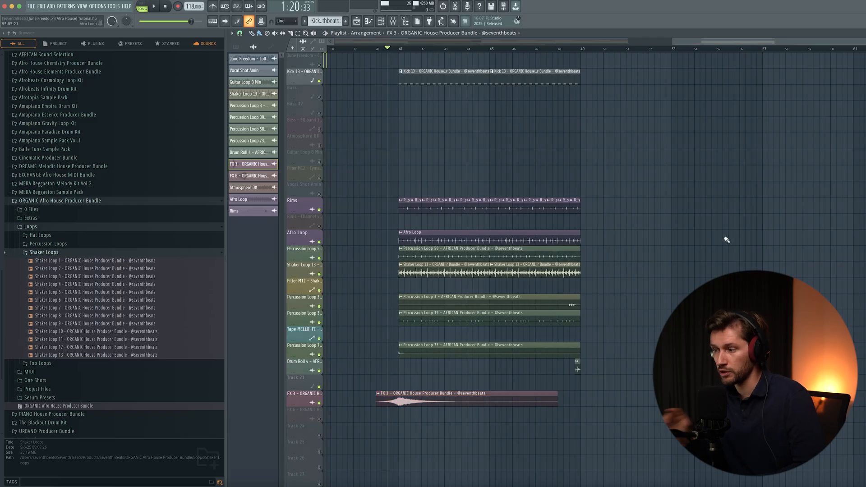
key(space)
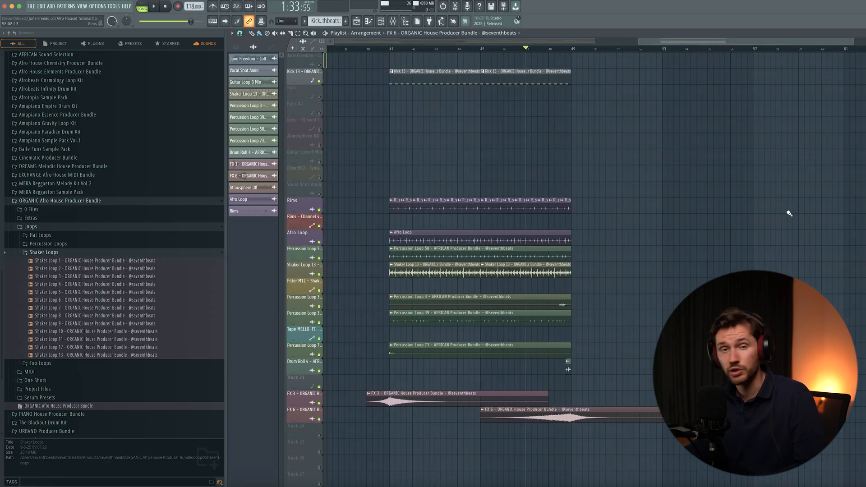
key(space)
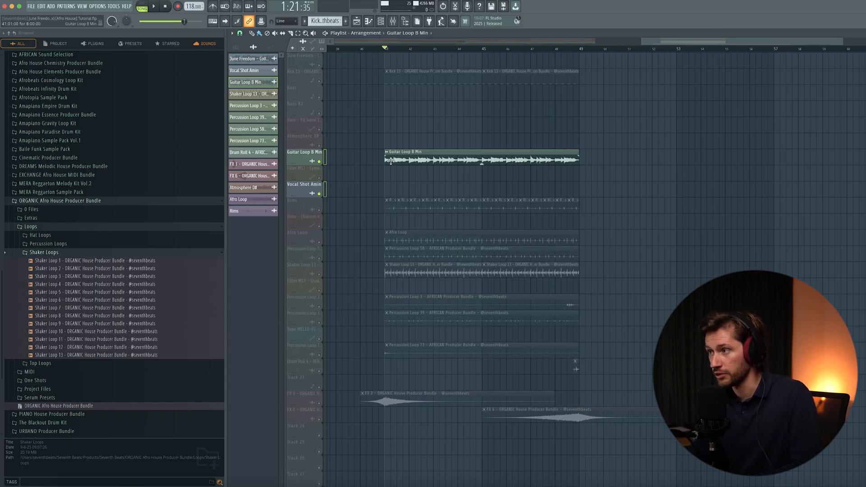
Inspect the audio clip settings of Guitar Loop B Min and play back the arrangement with the guitar and drums together.
double_click(485, 159)
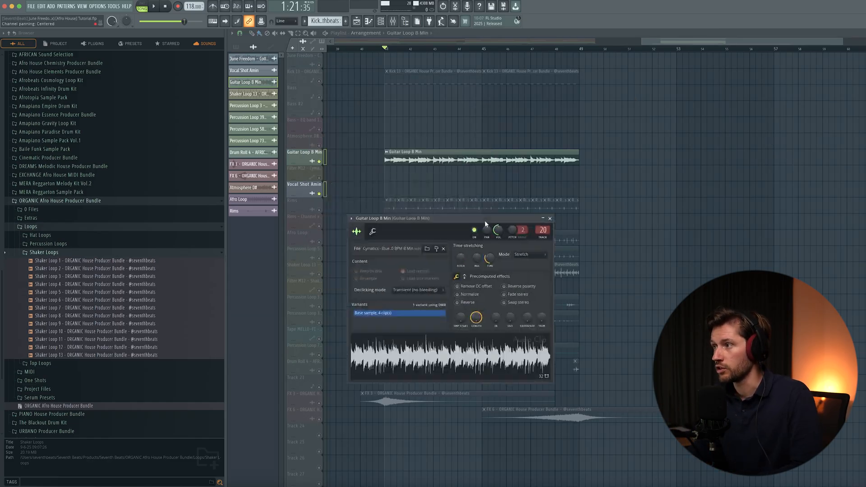
drag(484, 221, 492, 199)
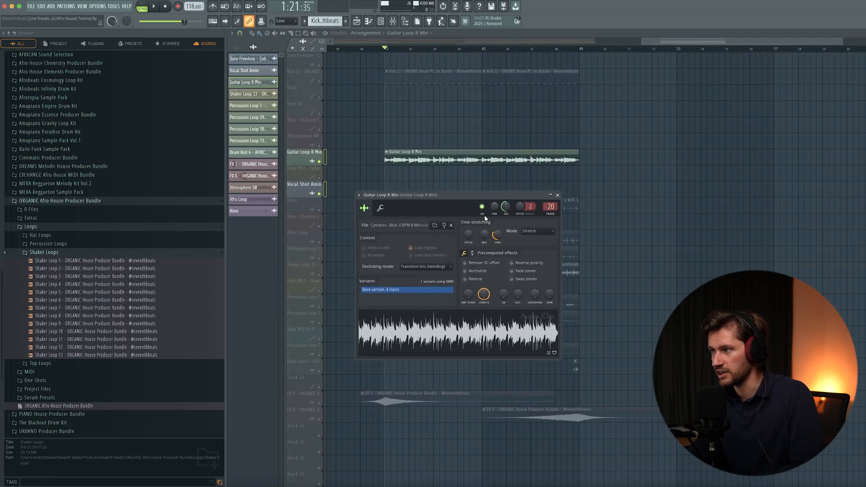
click(558, 195)
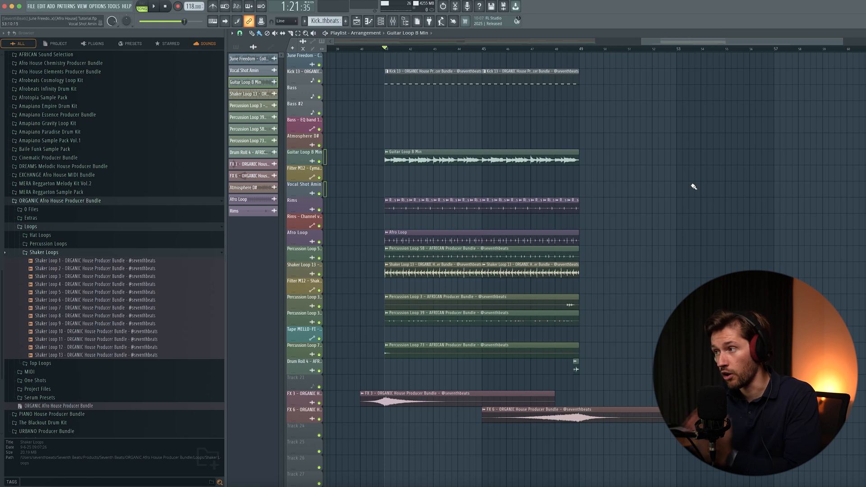
key(space)
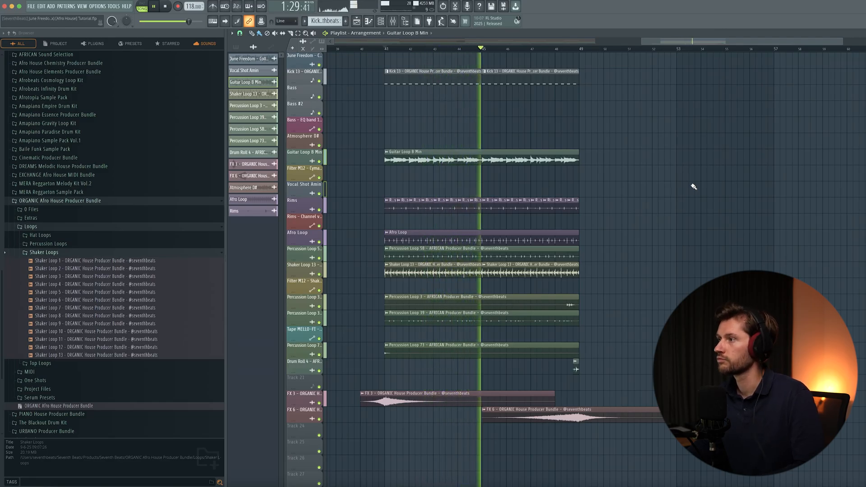
key(space)
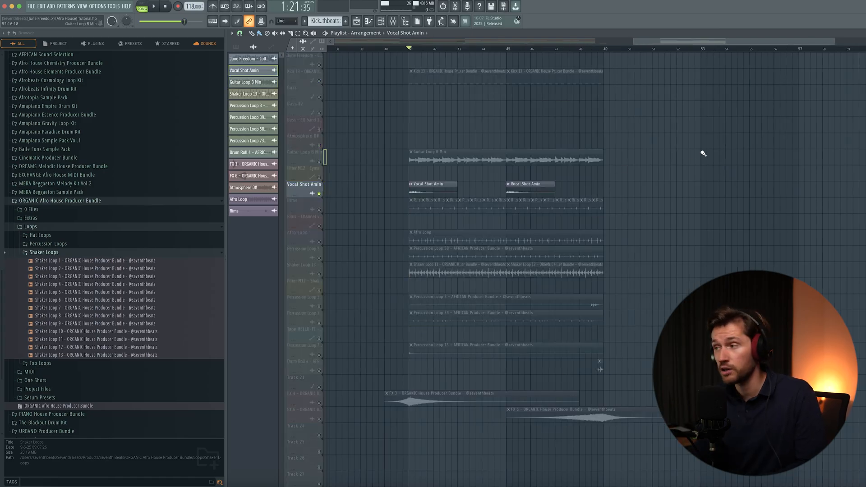
Listen to the Vocal Shot Amin clips alone and within the arrangement, and audition the Atmosphere D# track in solo.
key(space)
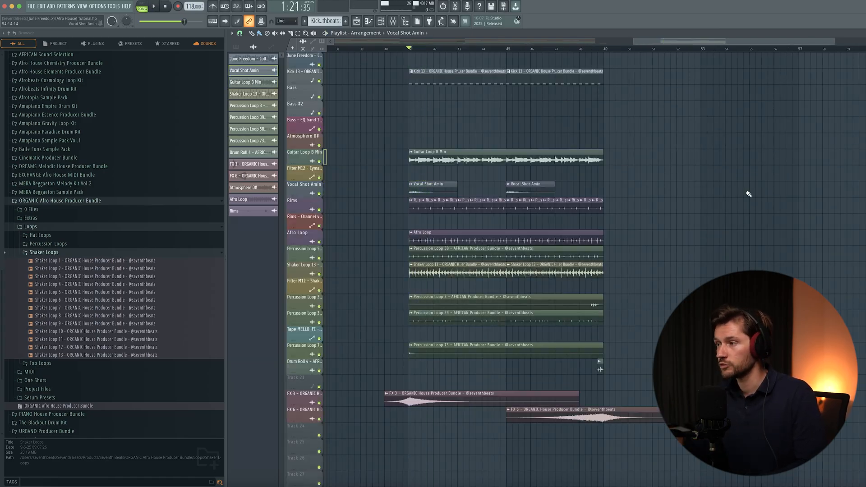
key(space)
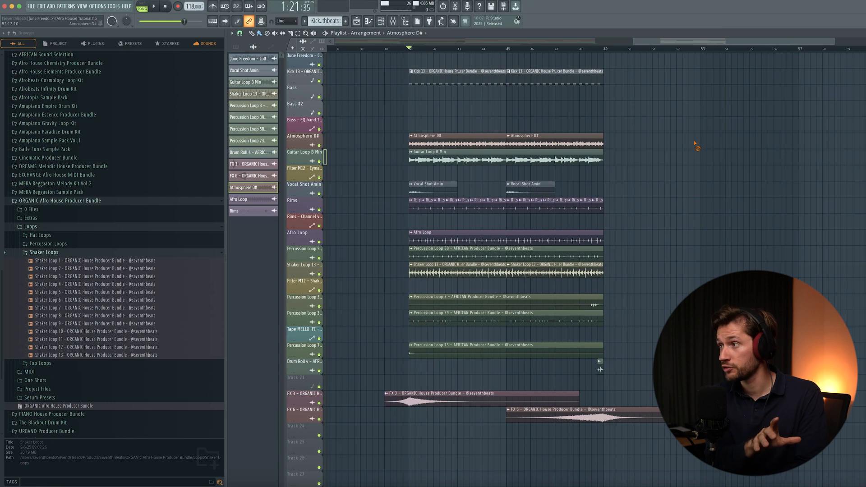
right_click(319, 145)
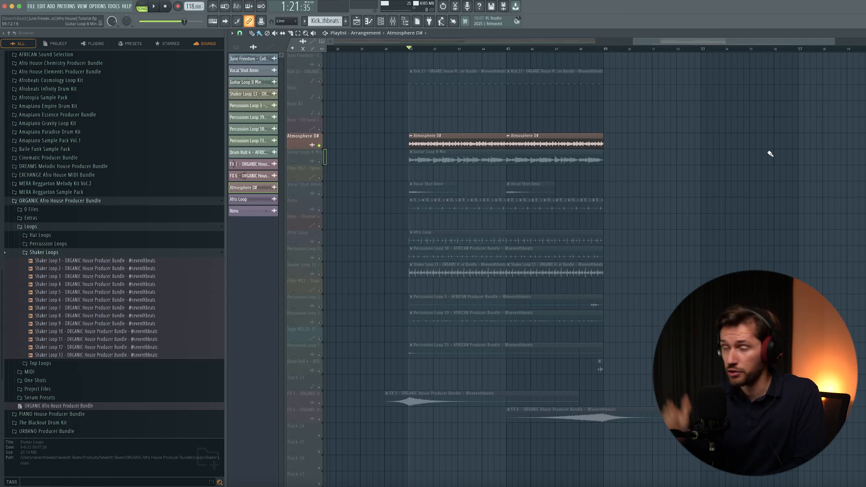
key(space)
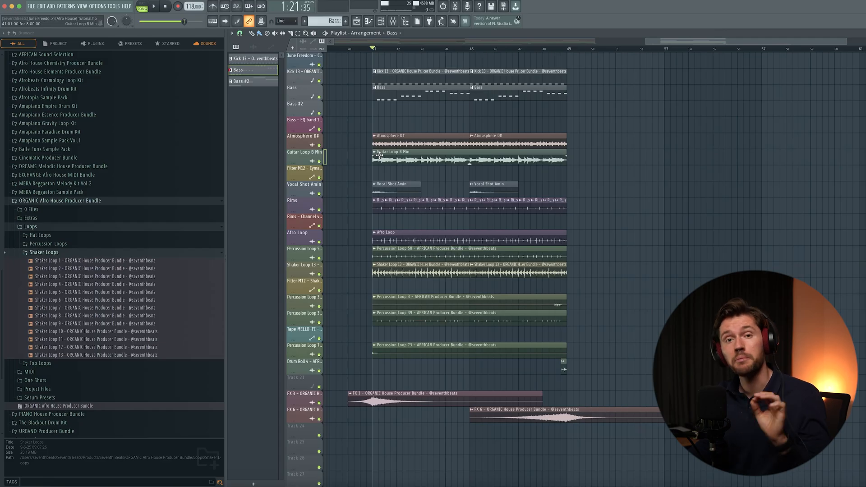
Open the Bass pattern's notes for editing and choose Minor Natural (Aeolian) as the scale highlighting.
double_click(392, 101)
scroll(333, 311, down, 3)
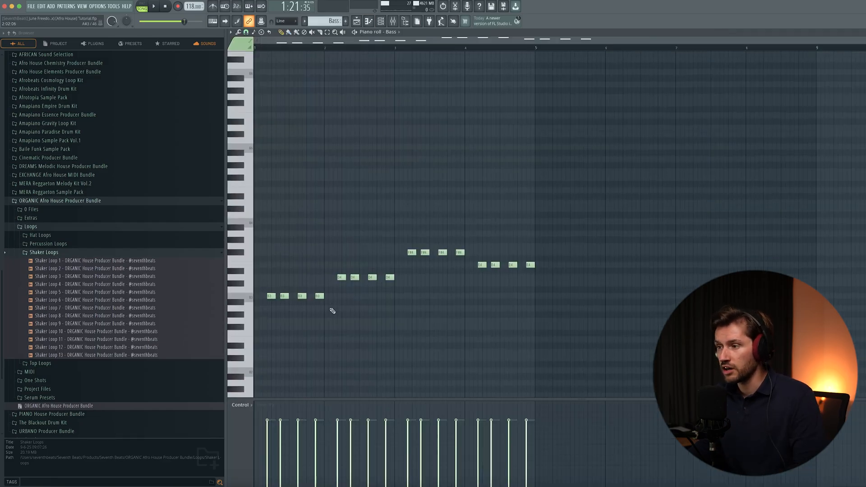
click(230, 32)
mouse_move(245, 68)
mouse_move(322, 177)
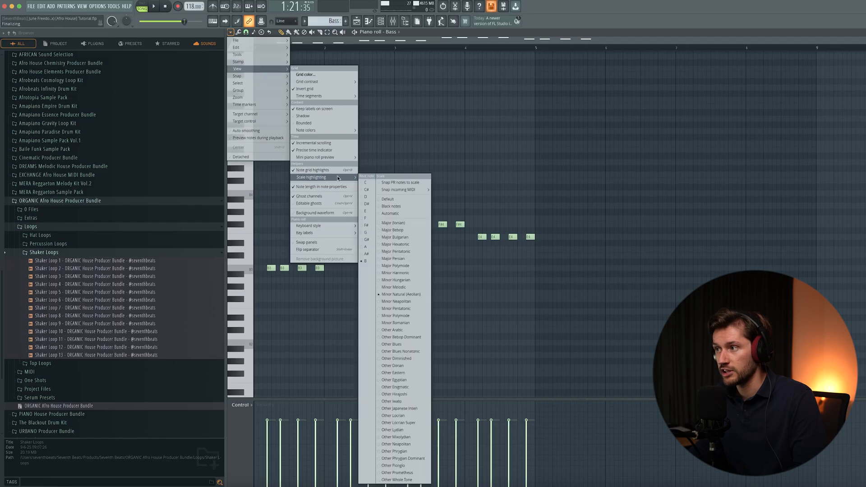
click(413, 295)
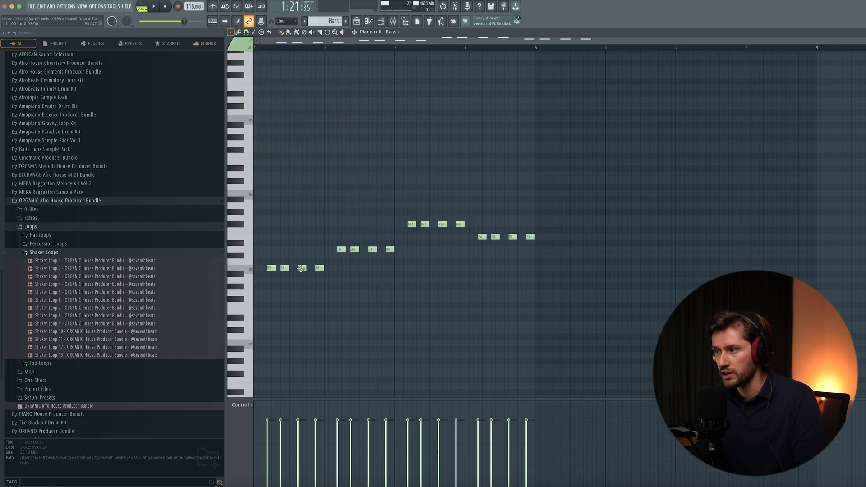
Play back the bass pattern to listen to its four note groups.
key(space)
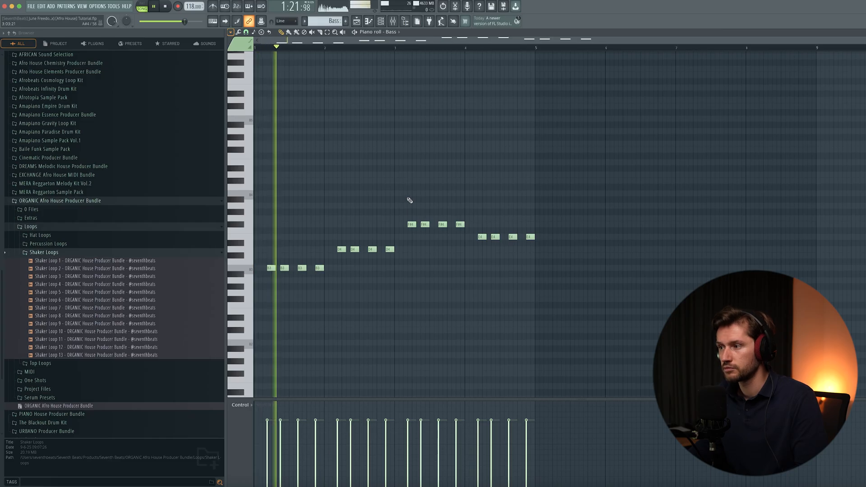
key(space)
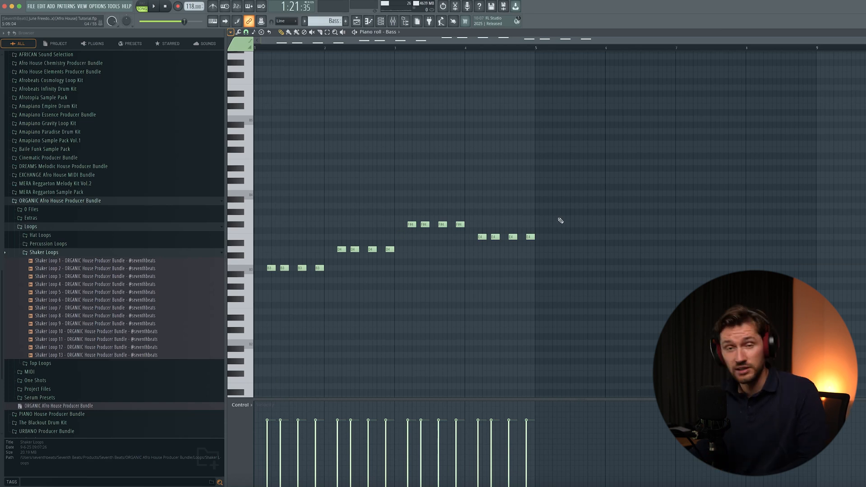
key(space)
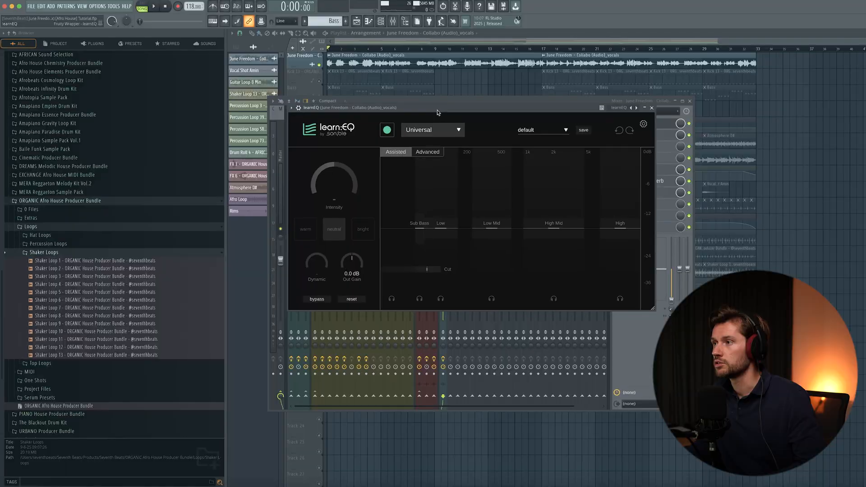
Compare learn:EQ's Advanced and Assisted views on the vocal, then let it learn from playback with the Universal profile.
drag(448, 108, 454, 126)
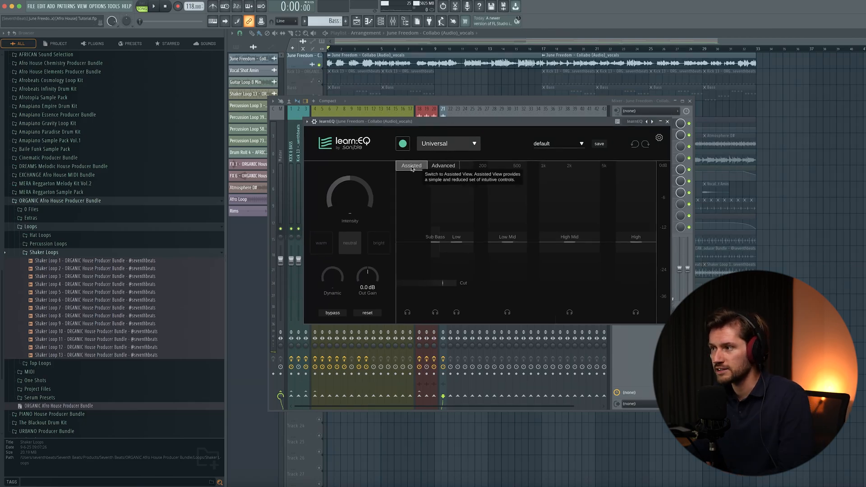
click(440, 166)
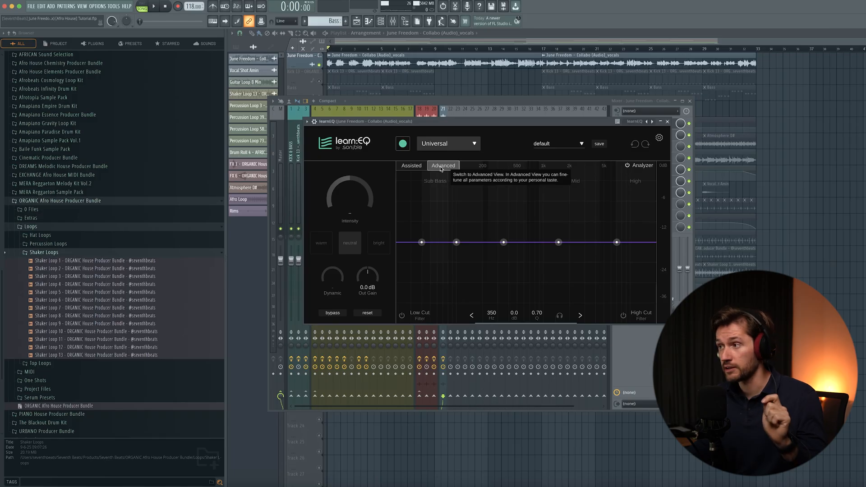
click(416, 170)
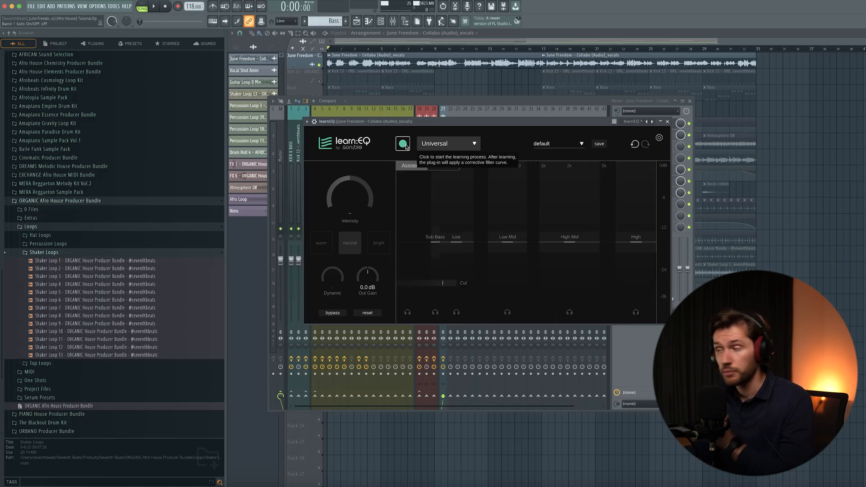
click(406, 146)
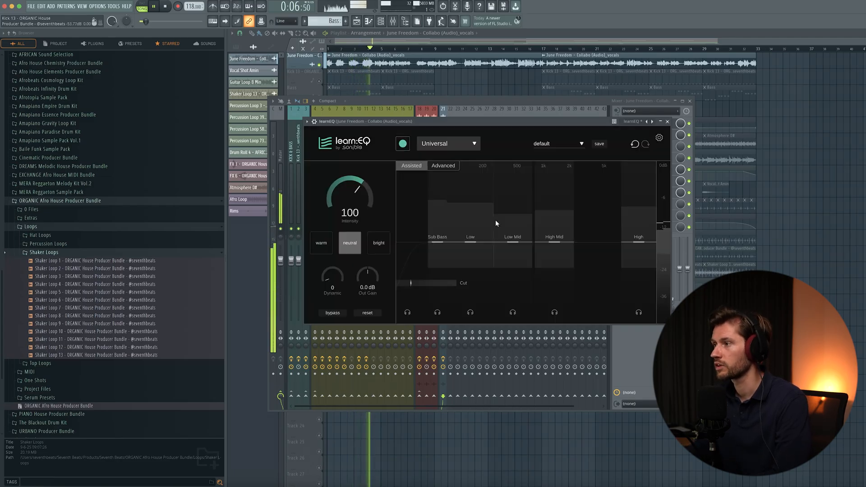
click(166, 7)
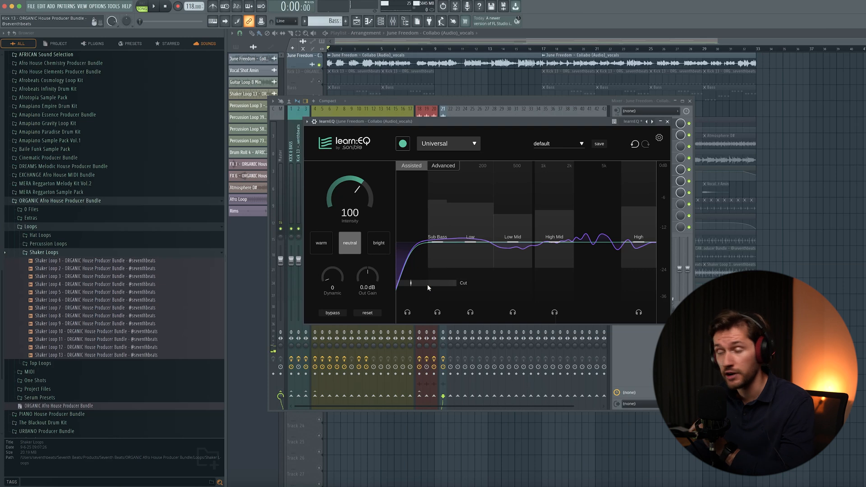
Lower the Sub Bass and Low zones of the vocal's EQ to -7.4 dB each and play back the result.
drag(436, 242, 435, 247)
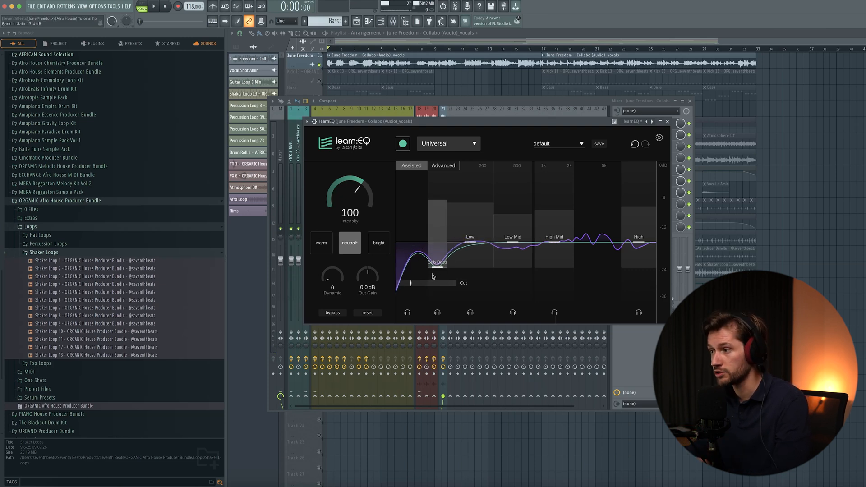
drag(466, 244, 465, 260)
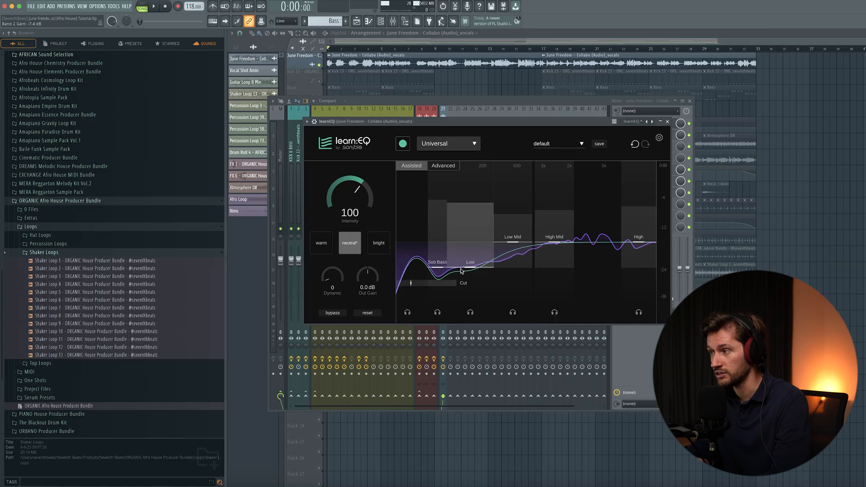
key(space)
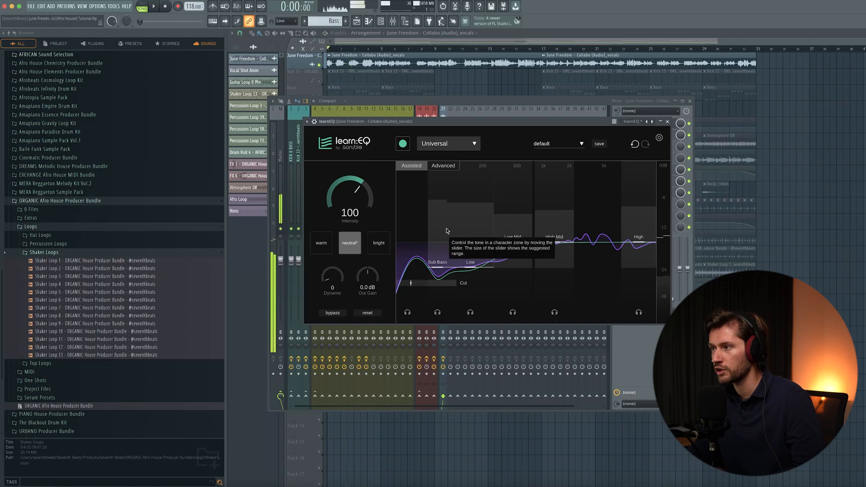
key(space)
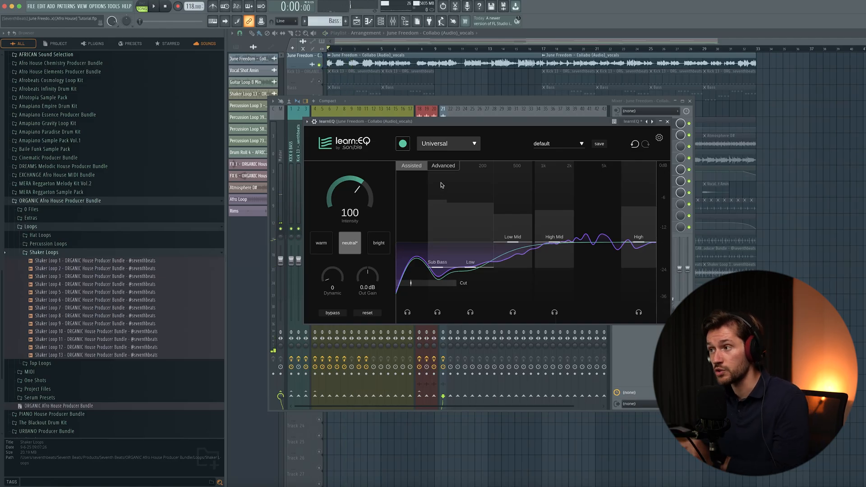
Show the EQ in Advanced view and compare the bright and warm flavours, returning to neutral.
click(444, 166)
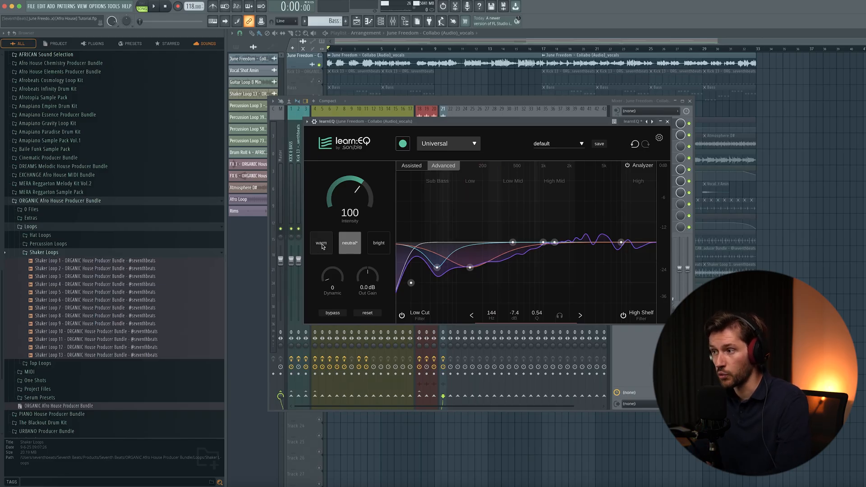
click(378, 243)
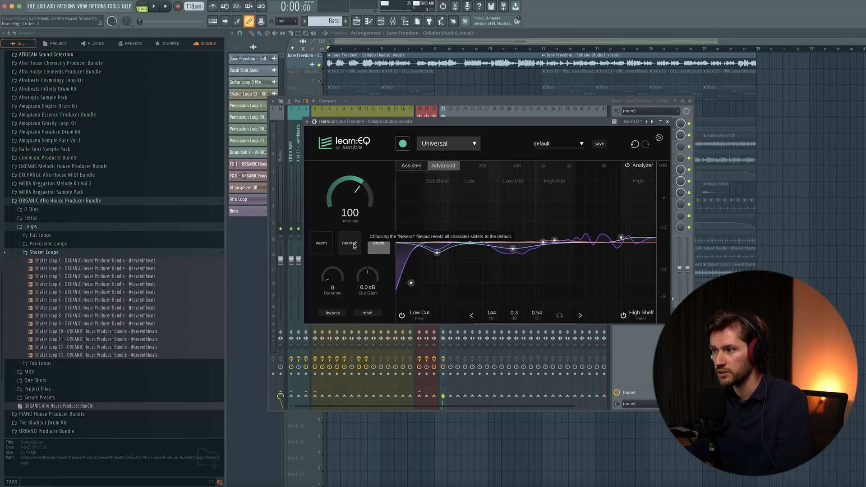
click(355, 244)
click(329, 249)
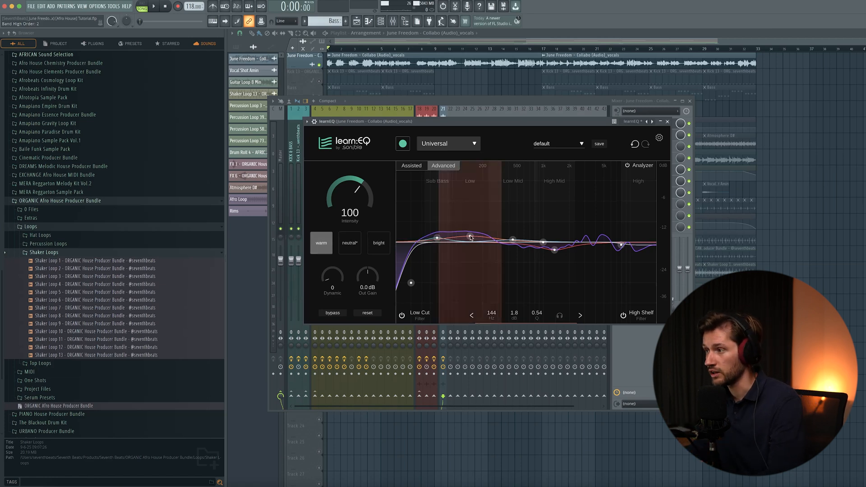
click(352, 249)
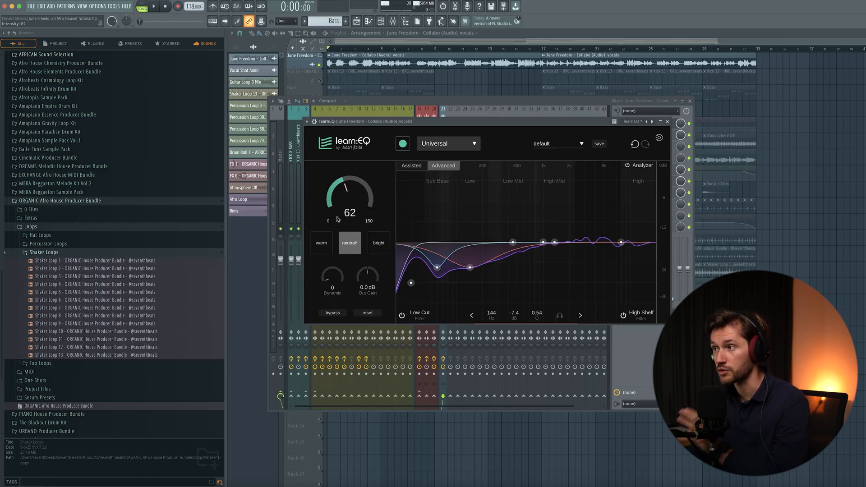
Set the EQ intensity to 100 and compare the vocal with the plug-in bypassed and active during playback.
drag(337, 218, 339, 198)
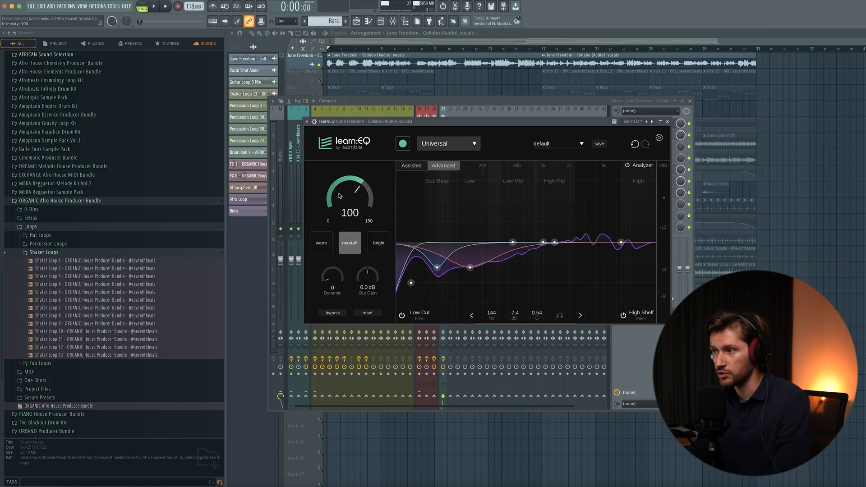
click(333, 313)
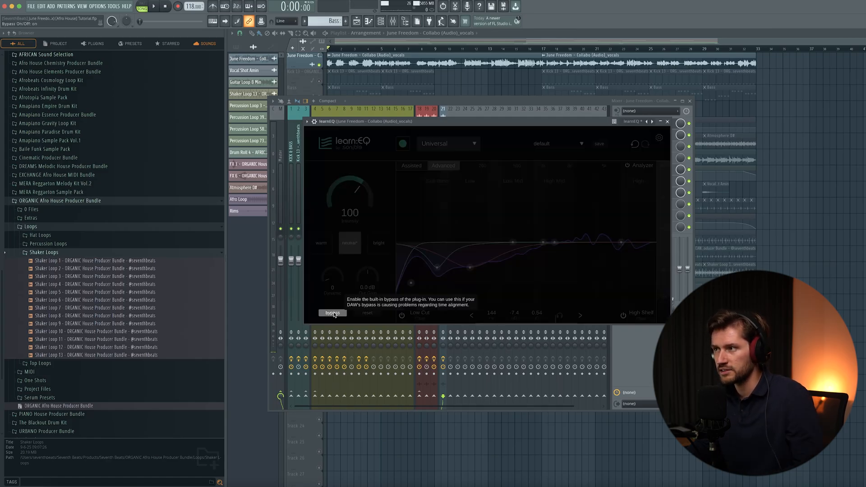
key(space)
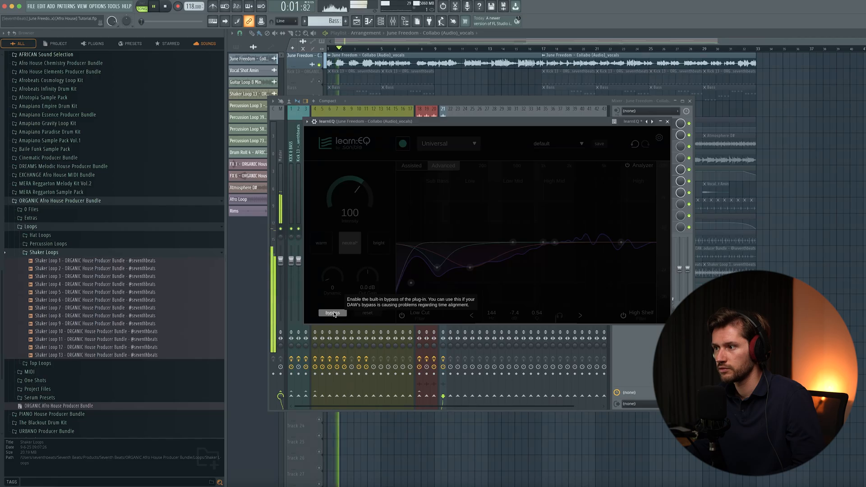
click(333, 313)
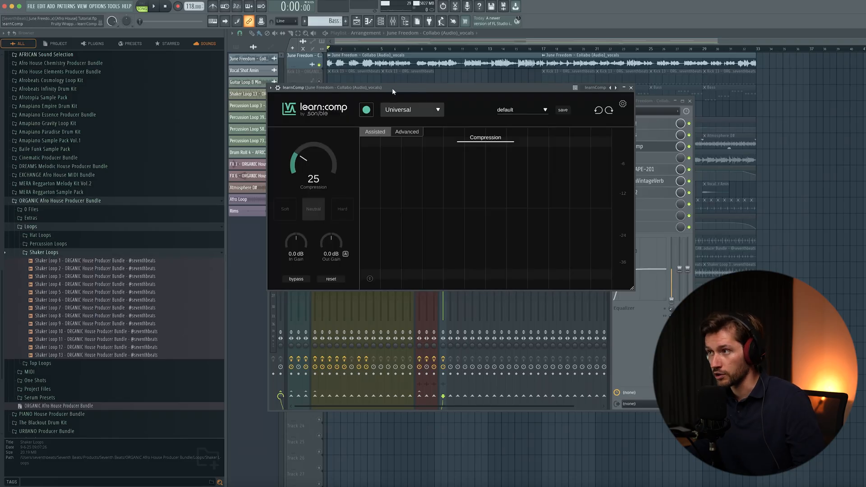
Set learn:comp on the vocal to the Vocal High profile and let it learn the compression from playback.
drag(393, 89, 400, 124)
click(444, 145)
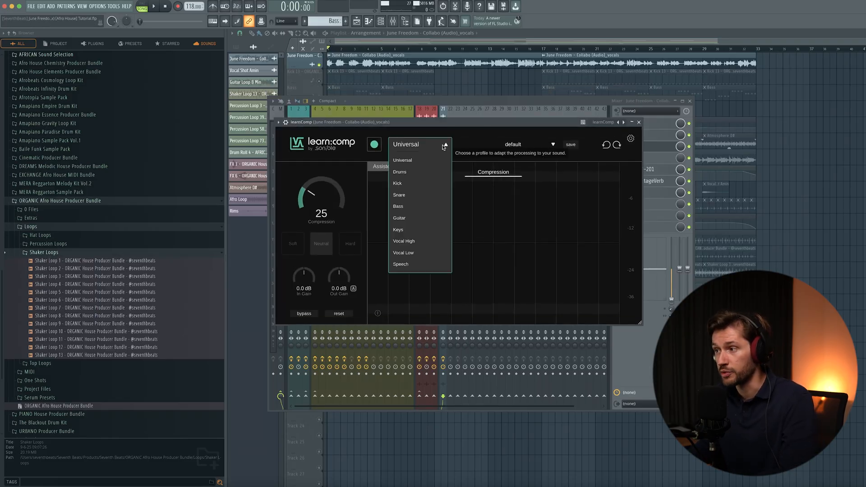
click(419, 241)
click(374, 144)
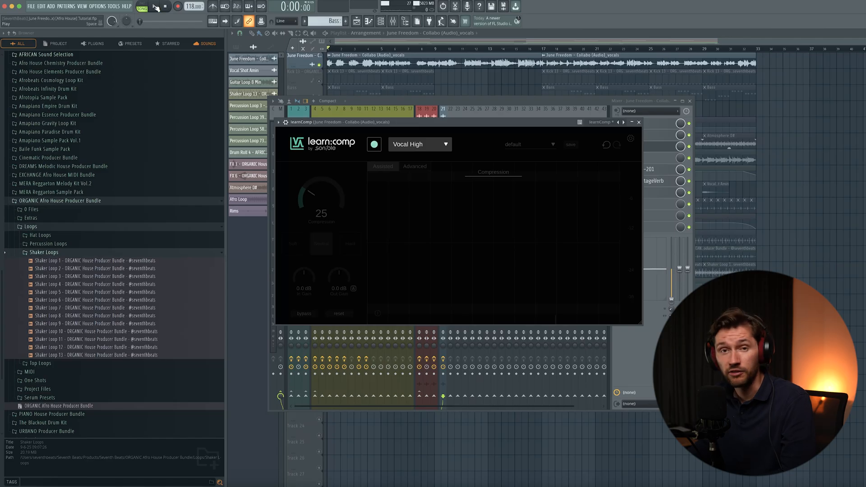
click(155, 7)
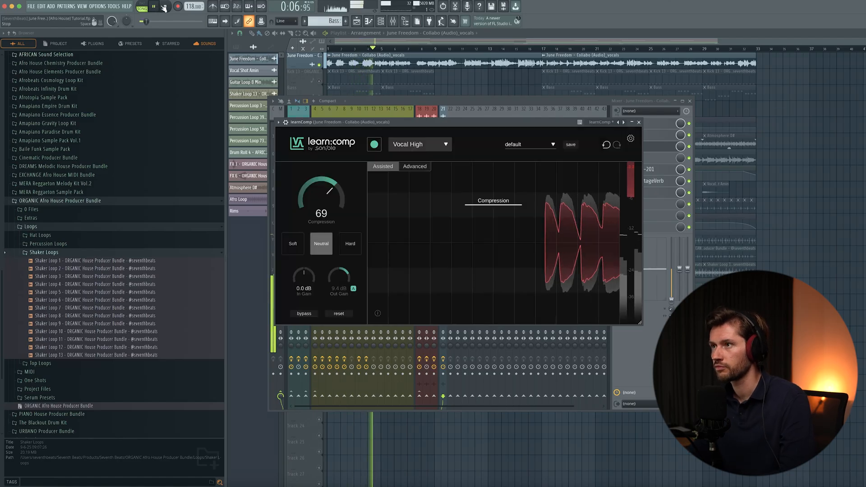
click(166, 6)
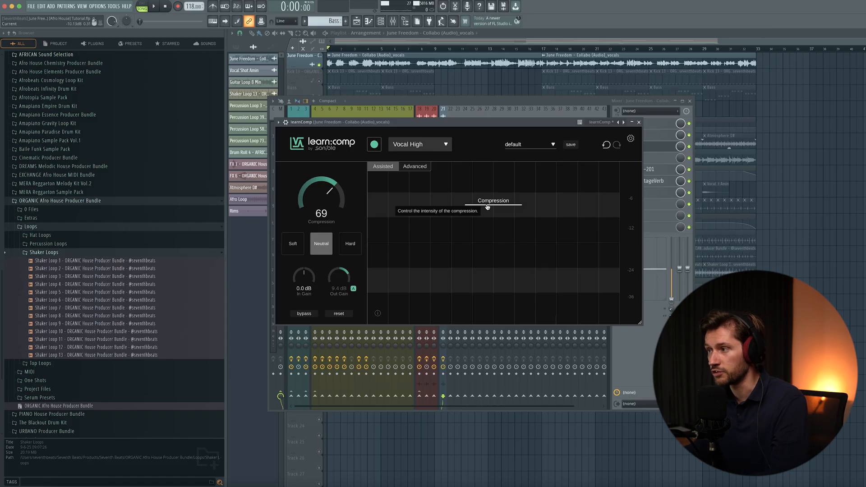
Choose the Soft compression flavour and raise the compression to 78 while playing the vocal.
click(293, 247)
key(space)
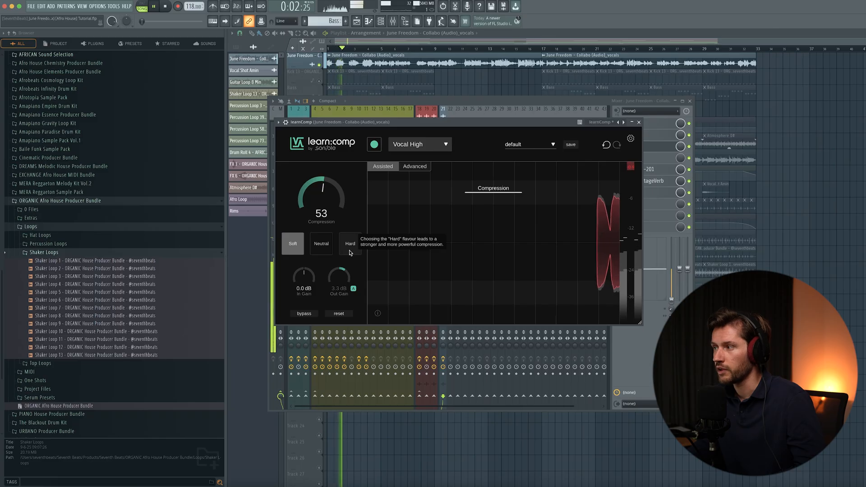
drag(323, 200, 332, 179)
key(space)
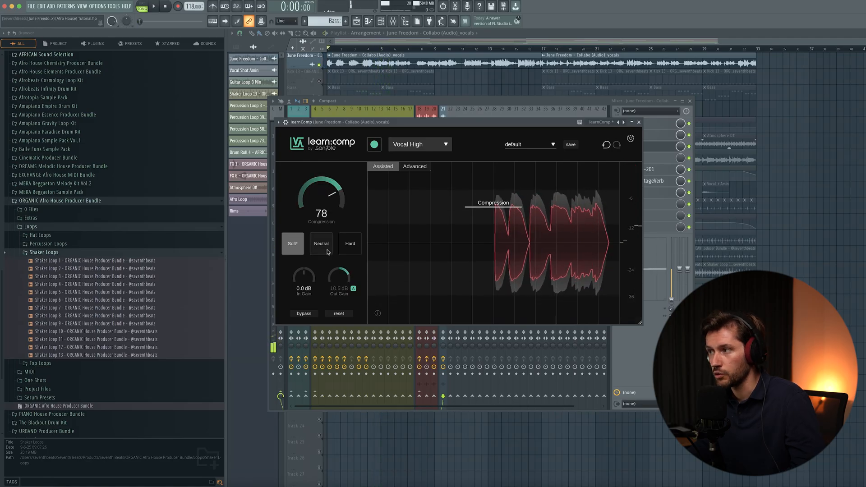
Look at the compressor's Advanced parameters, return to Assisted view and raise the compression to 89 during playback.
click(415, 168)
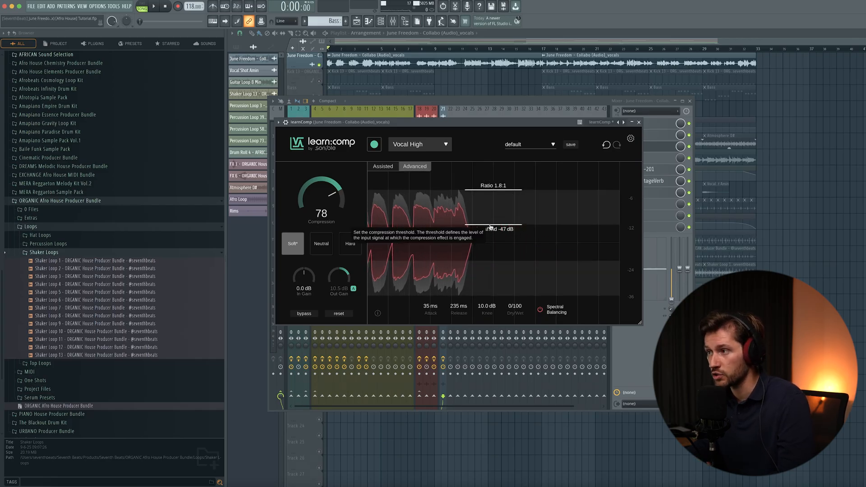
click(383, 167)
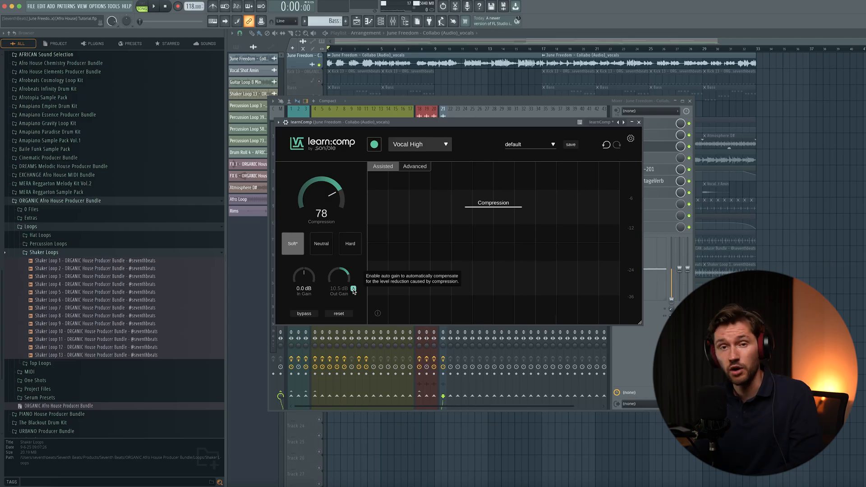
key(space)
drag(332, 192, 331, 186)
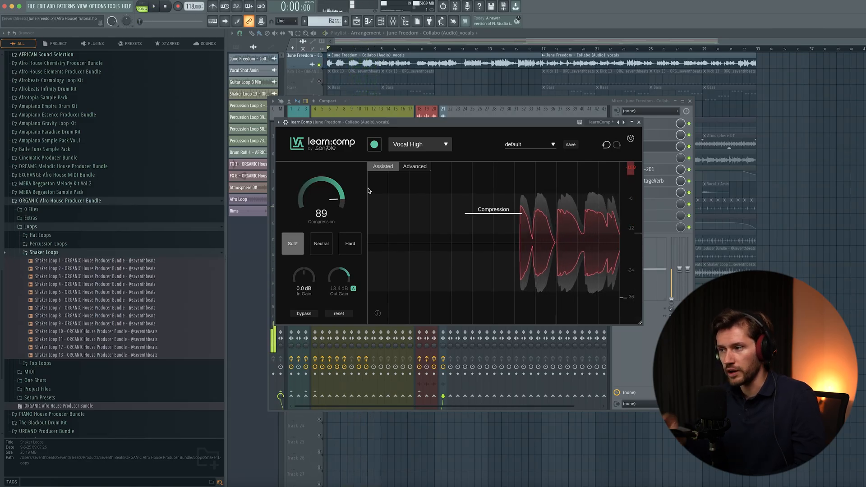
key(space)
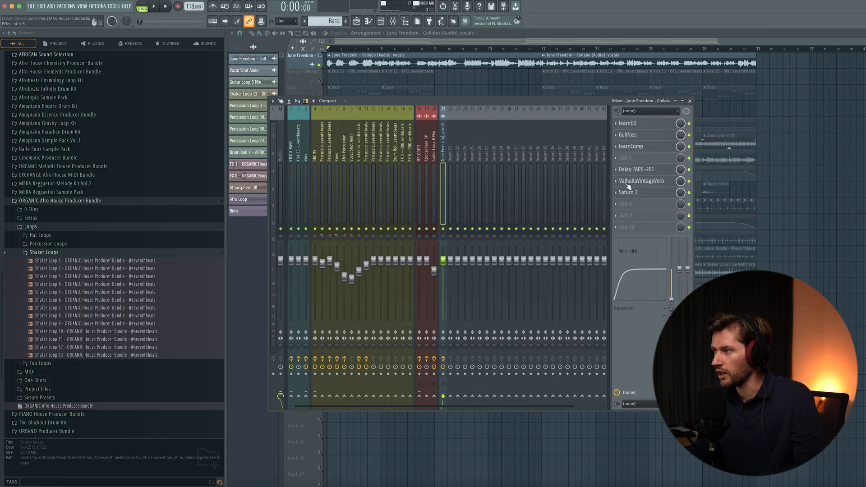
Delete ValhallaVintageVerb from the vocal track's effect chain.
right_click(628, 185)
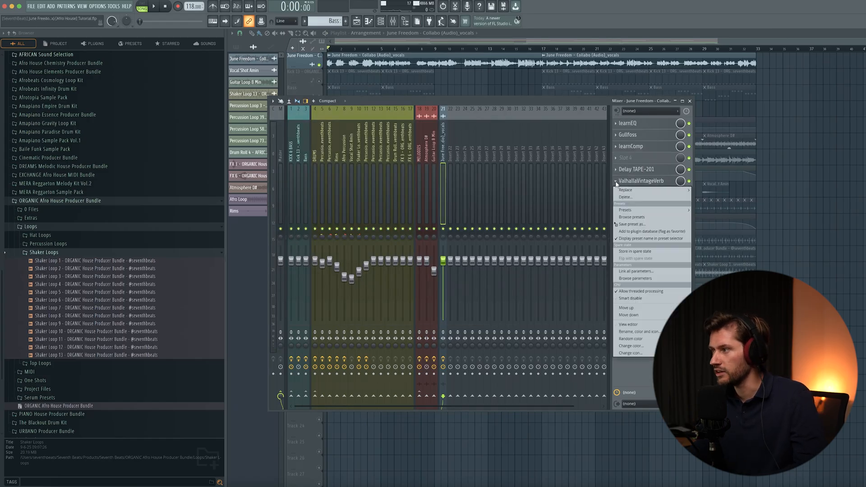
click(629, 198)
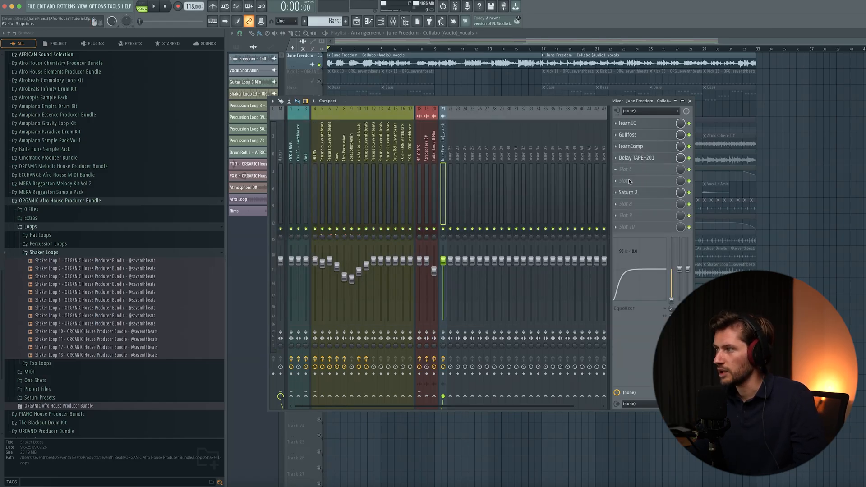
Add learn:reverb to the vocal's effect chain, set it to the Vocals profile and let it learn from playback.
click(621, 171)
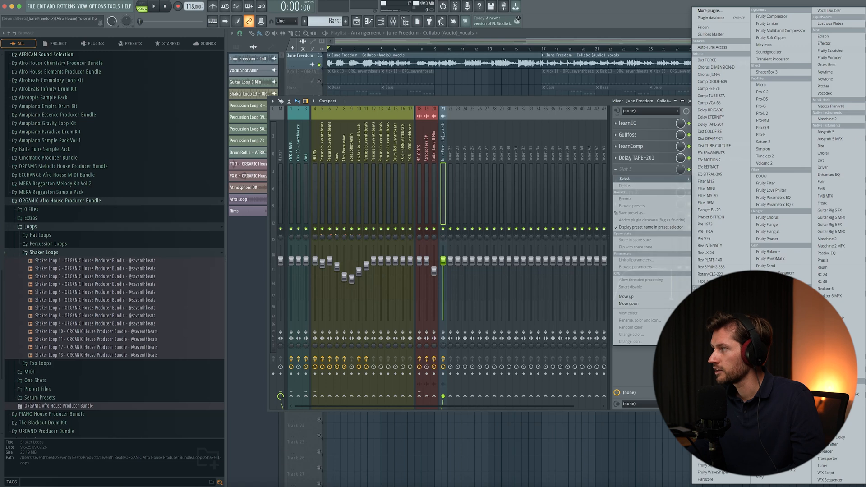
click(763, 142)
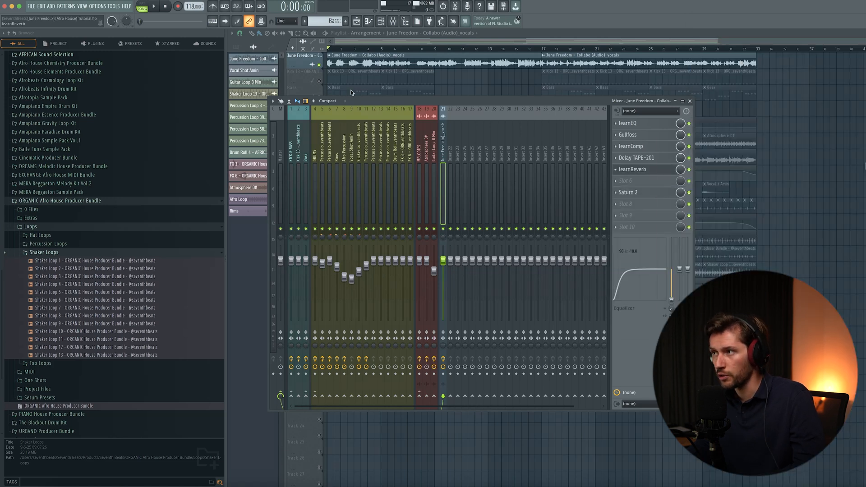
click(461, 148)
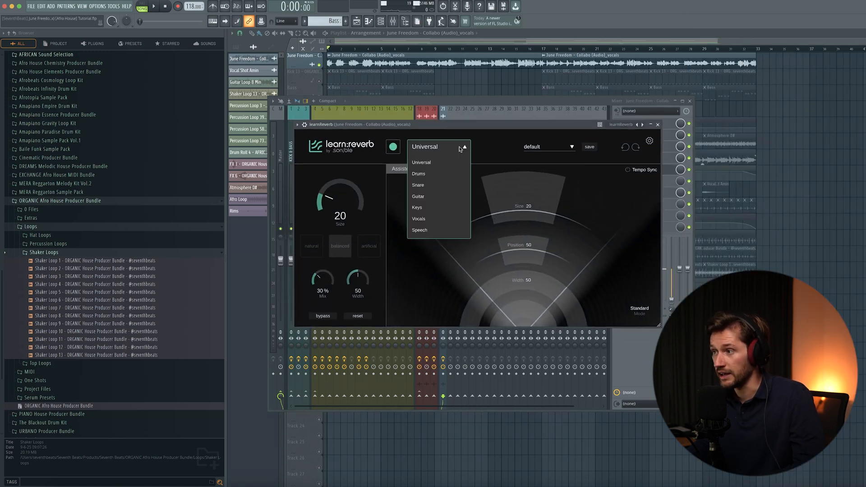
click(424, 219)
click(398, 151)
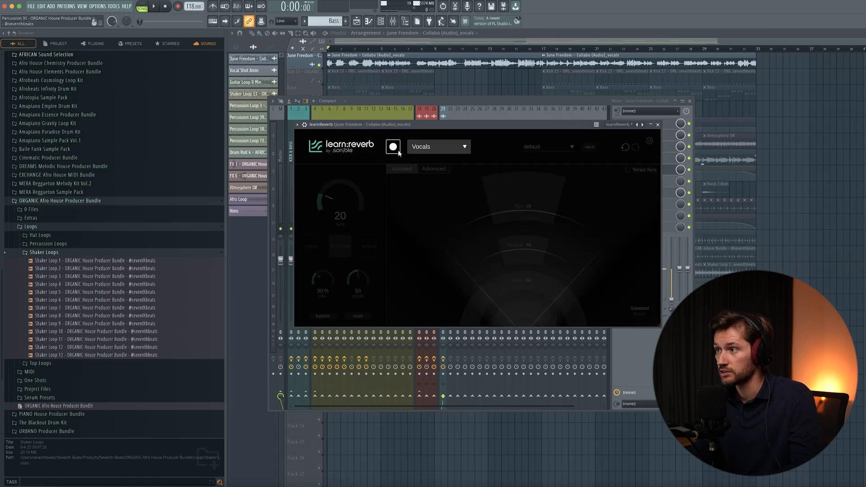
click(154, 6)
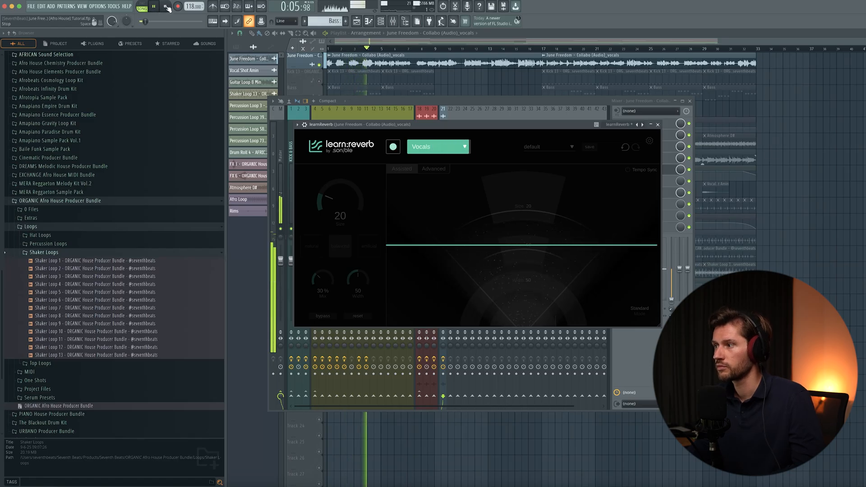
click(167, 8)
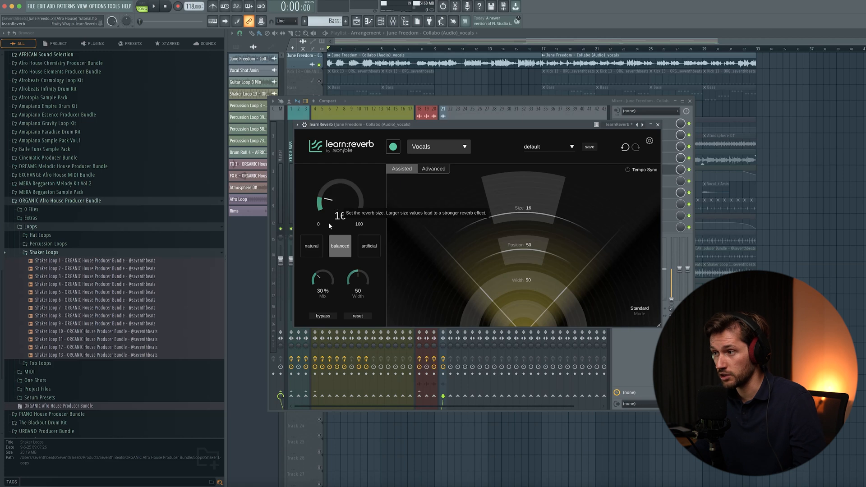
Set the vocal reverb to the natural style with a 20% mix, checking its Advanced parameters and the arrangement in playback.
click(312, 246)
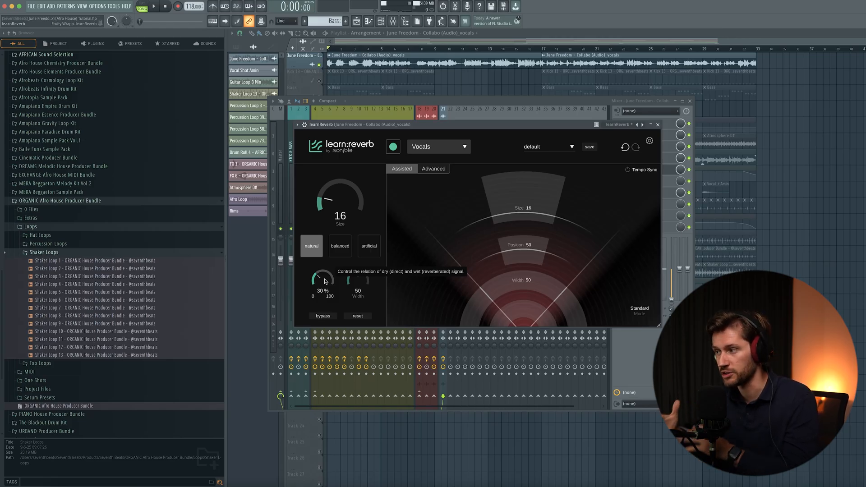
key(space)
mouse_move(323, 283)
mouse_down()
mouse_move(322, 300)
mouse_move(322, 256)
mouse_move(328, 290)
mouse_up()
key(space)
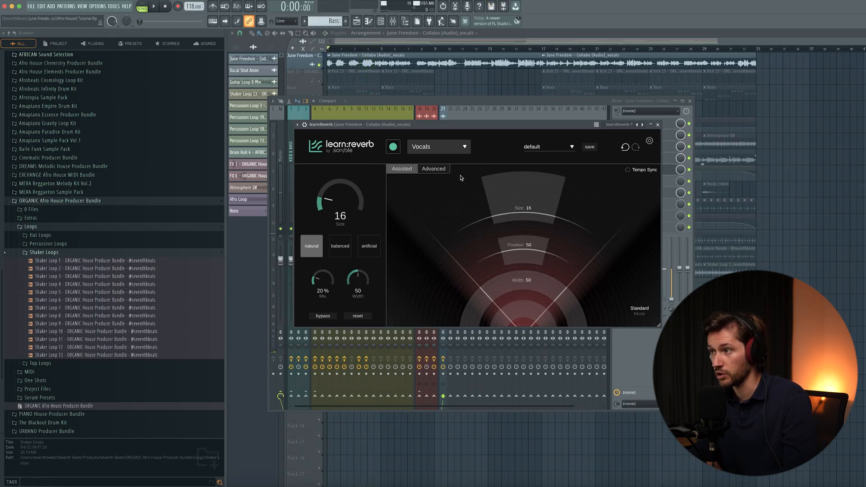
click(438, 171)
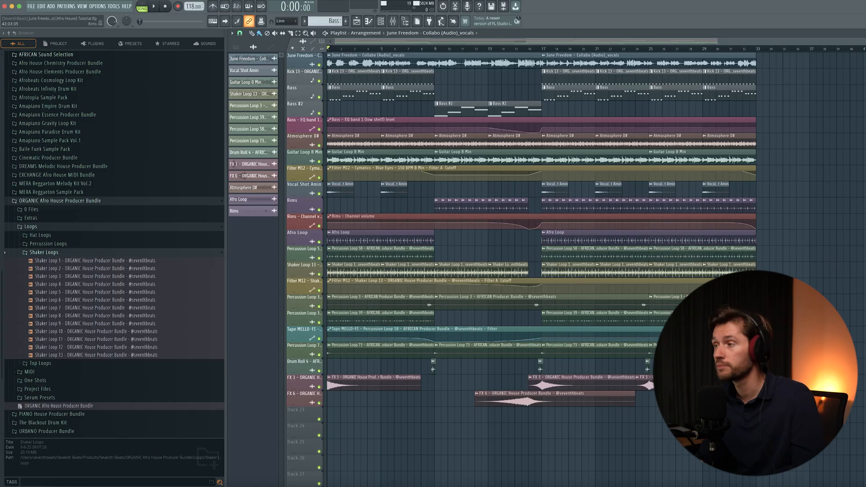
key(space)
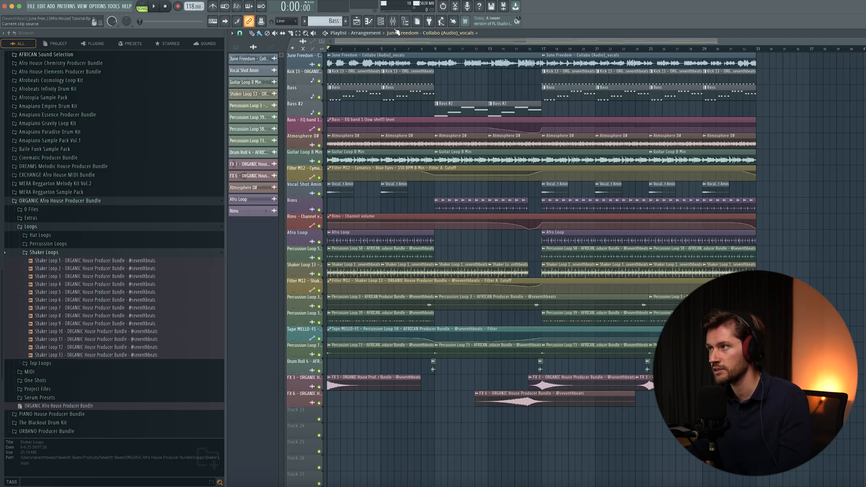
Let learn:EQ on Guitar Loop B Min learn from playback with the Guitar | Electric profile and choose the warm style.
click(435, 161)
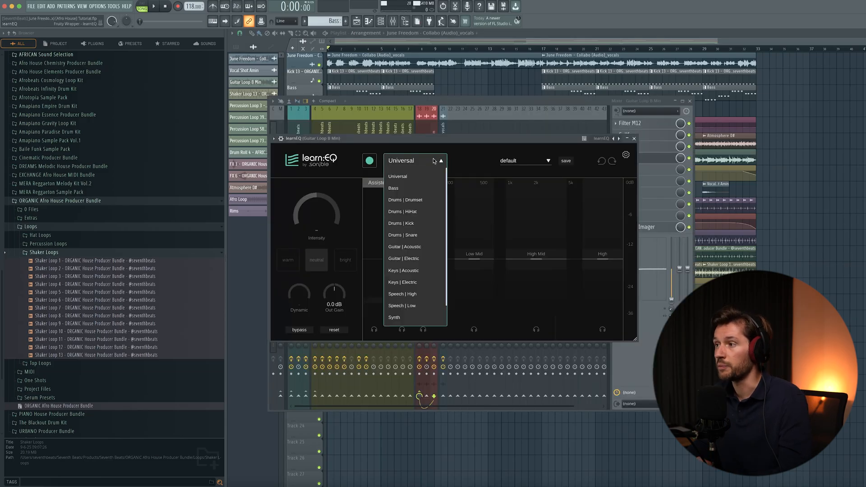
click(419, 259)
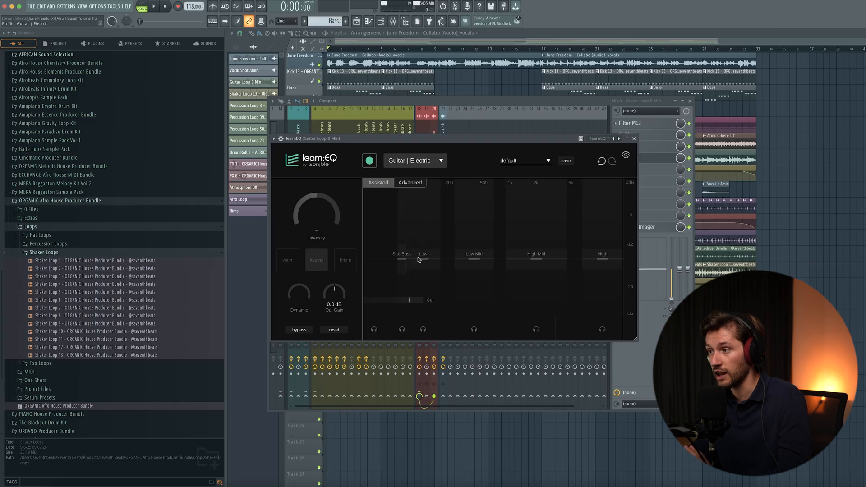
click(368, 161)
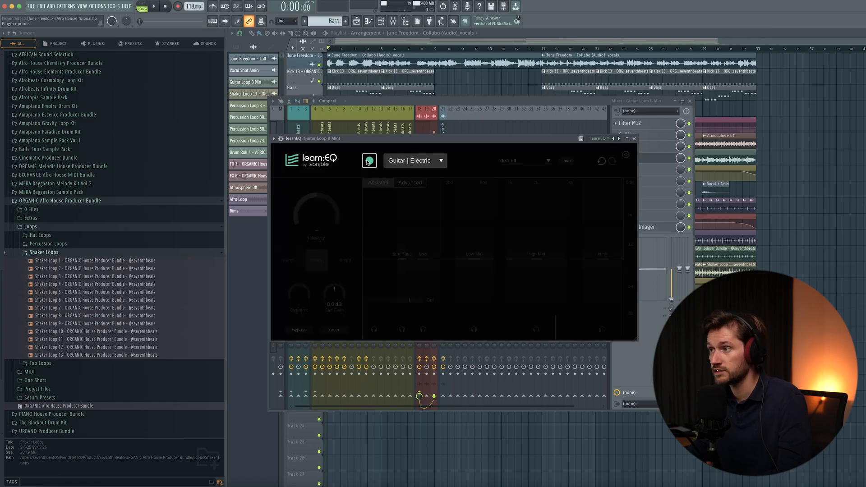
click(158, 8)
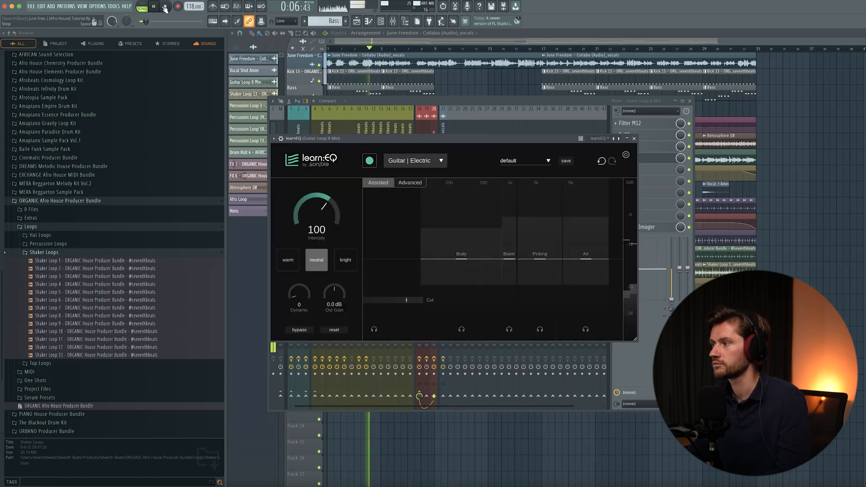
click(165, 8)
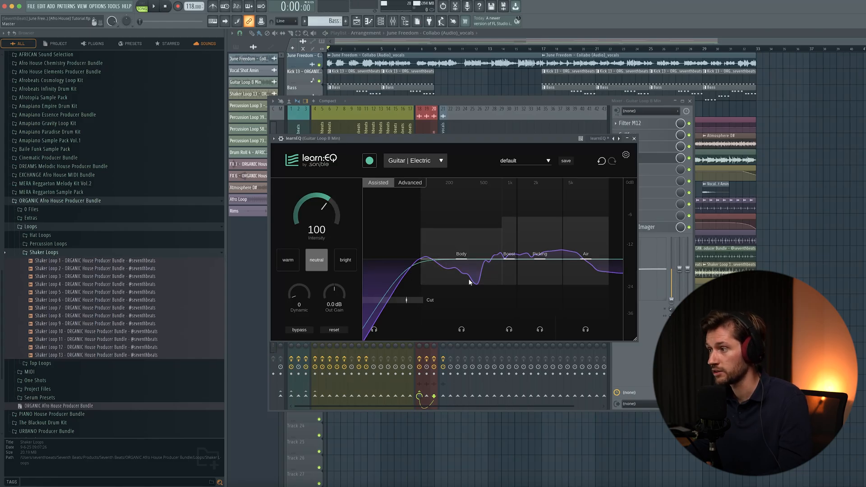
click(288, 262)
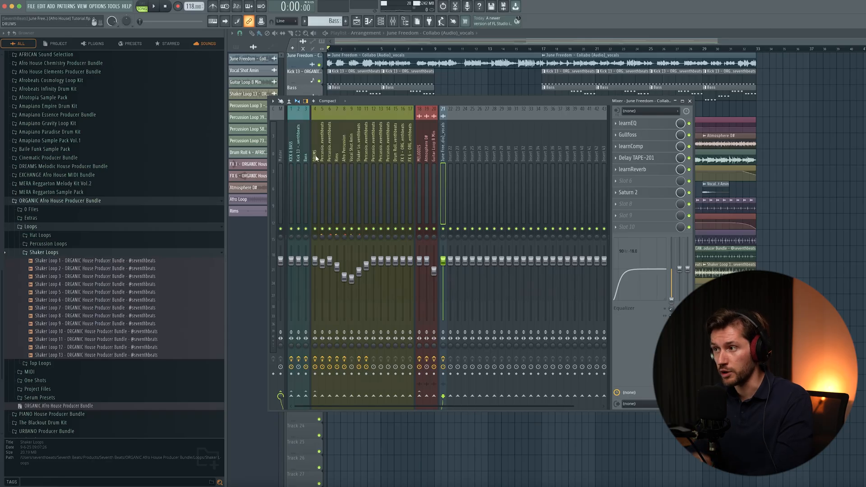
Sidechain the DRUMS mixer track to the MELODIES track.
click(315, 158)
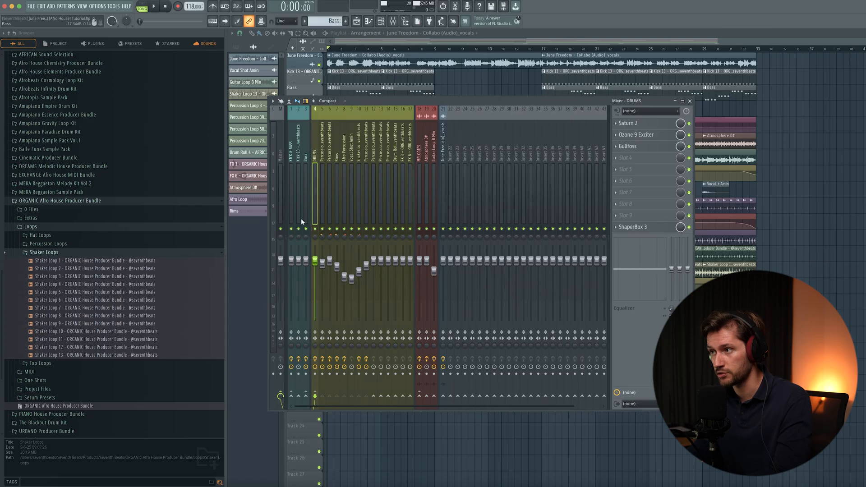
right_click(419, 398)
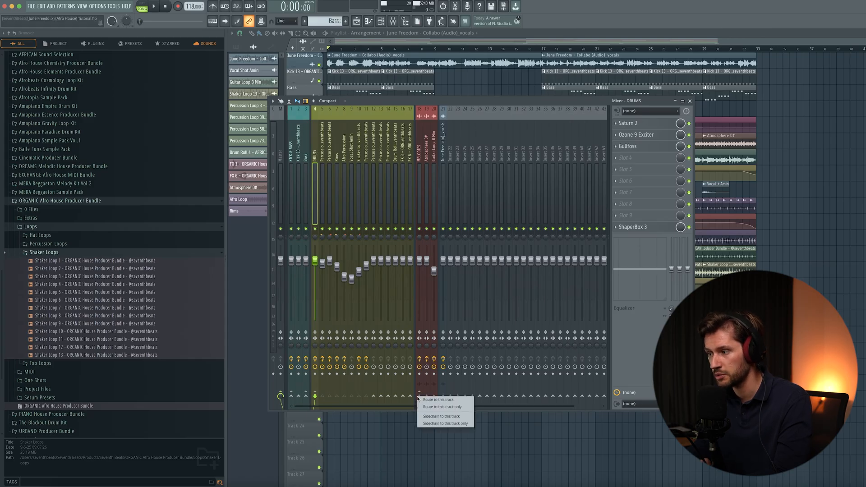
click(437, 417)
Load learn:unmask on the MELODIES track and assign DRUMS as its sidechain input.
click(420, 152)
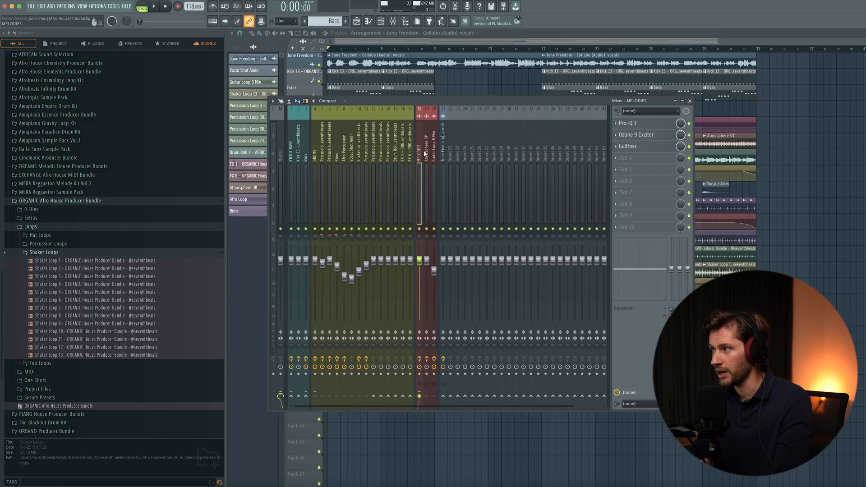
click(626, 158)
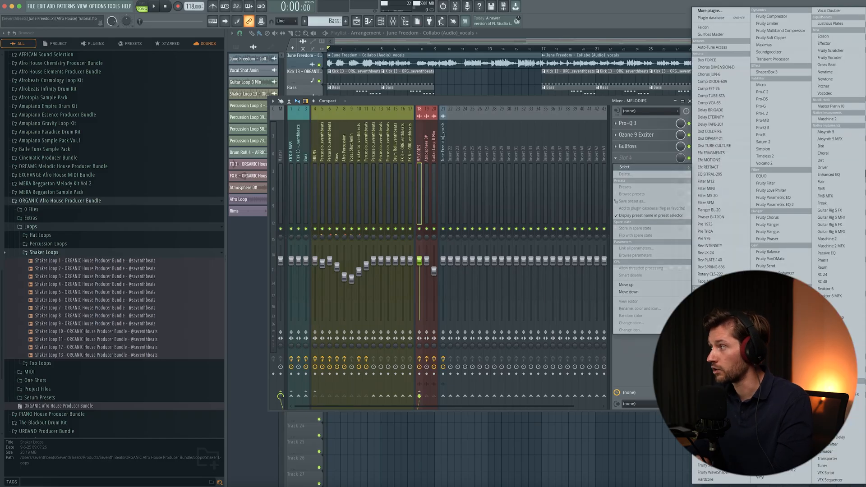
click(830, 408)
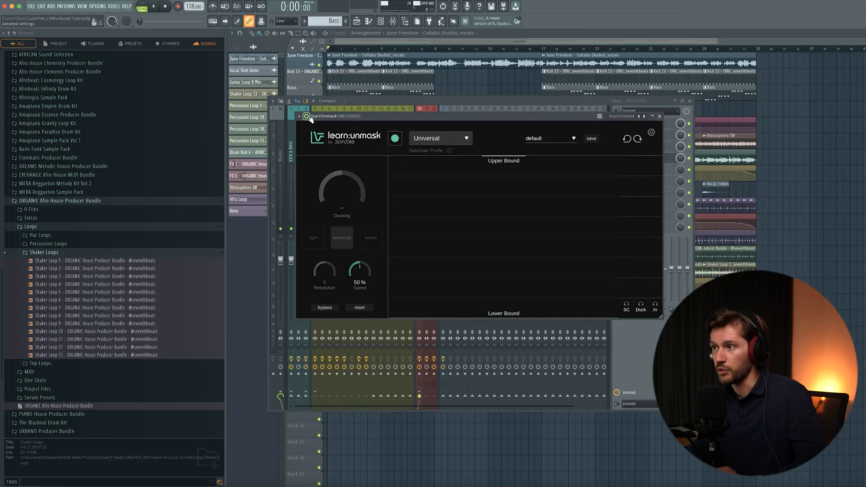
click(306, 116)
click(330, 145)
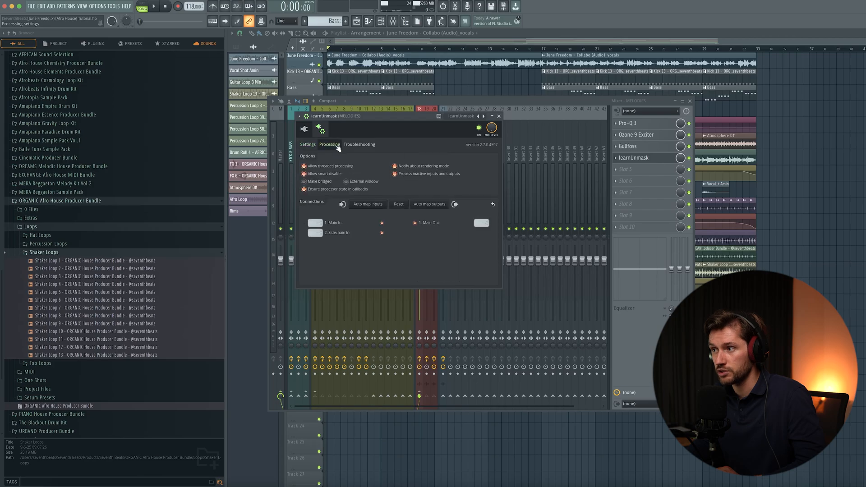
click(315, 232)
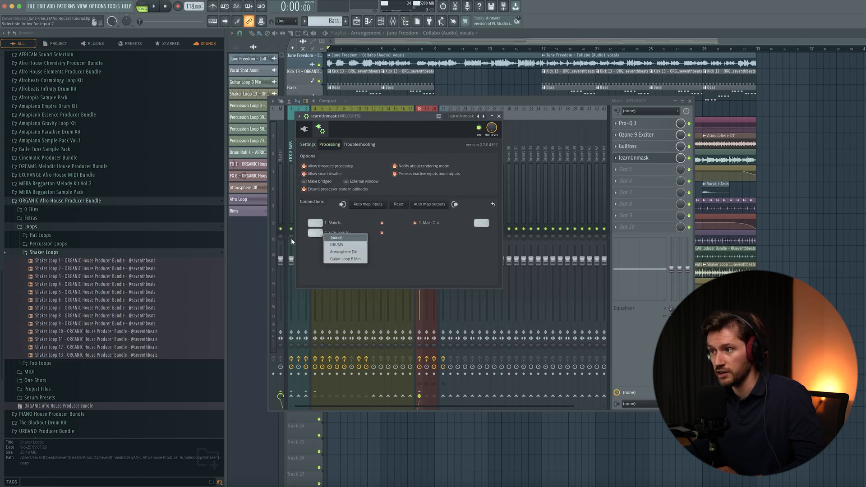
click(347, 245)
click(305, 130)
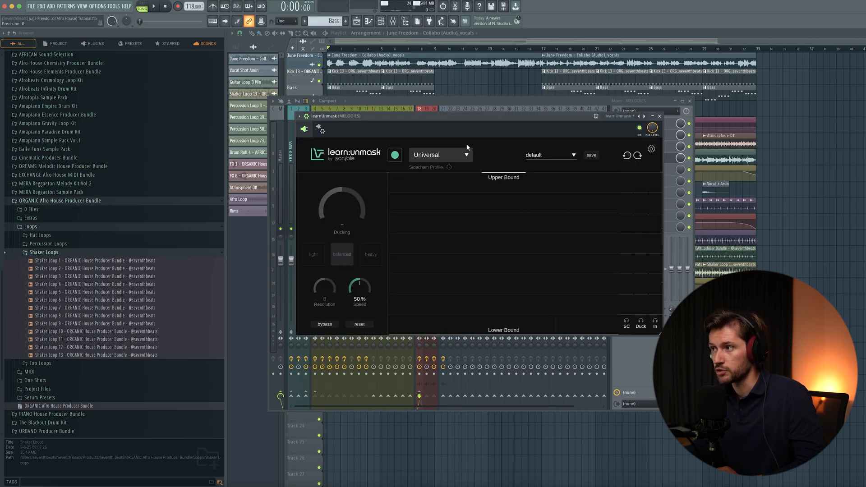
Keep learn:unmask on the Universal sidechain profile and let it learn the ducking from playback.
click(467, 149)
click(424, 167)
click(395, 156)
key(space)
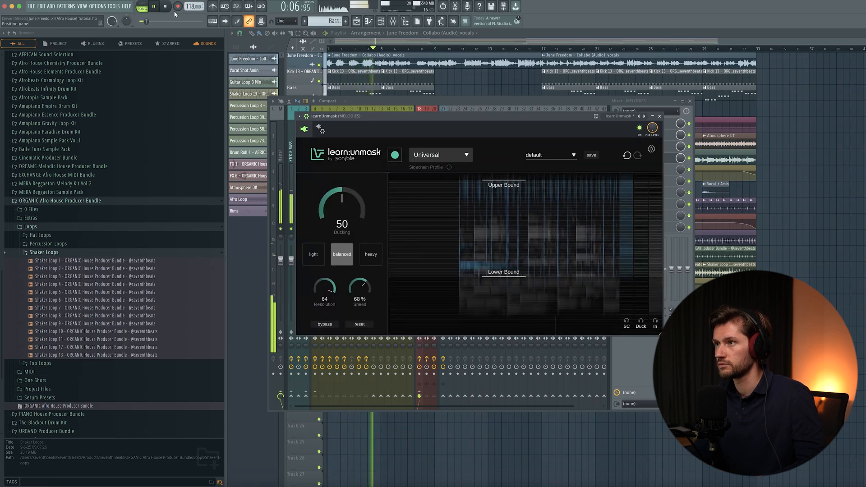
key(space)
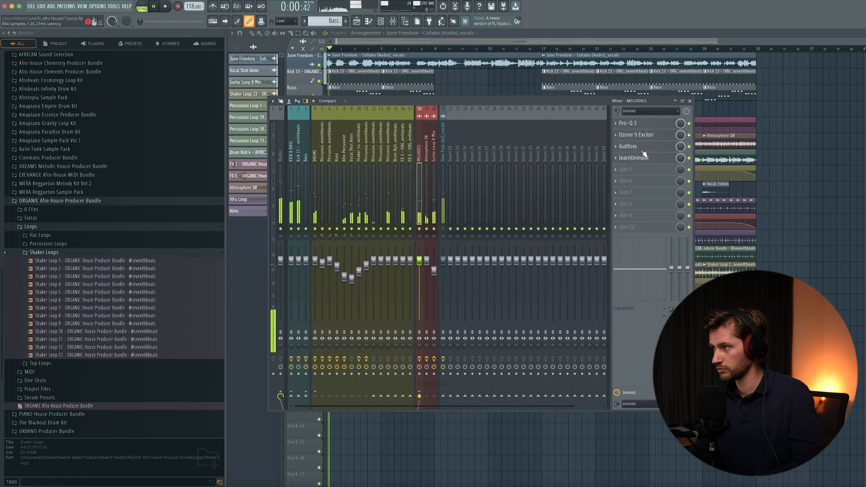
Reopen learn:unmask on the MELODIES track and try the ducking at 100% during playback.
click(643, 147)
click(568, 59)
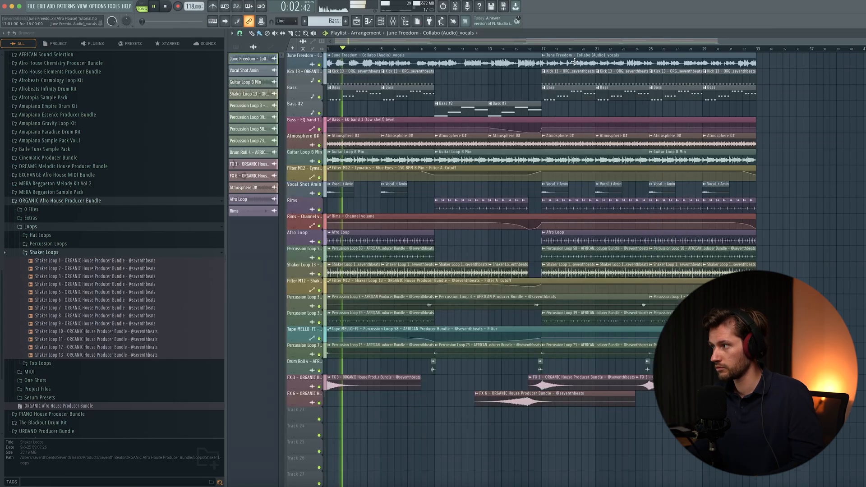
click(393, 21)
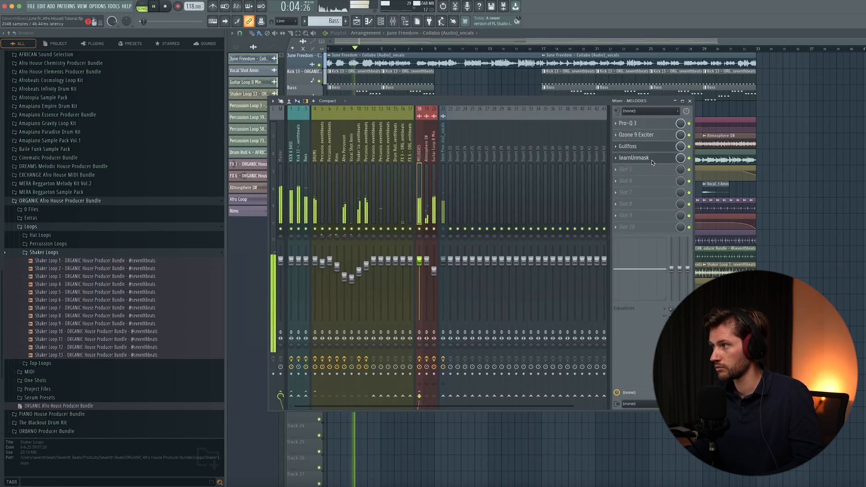
click(651, 160)
drag(346, 199, 348, 160)
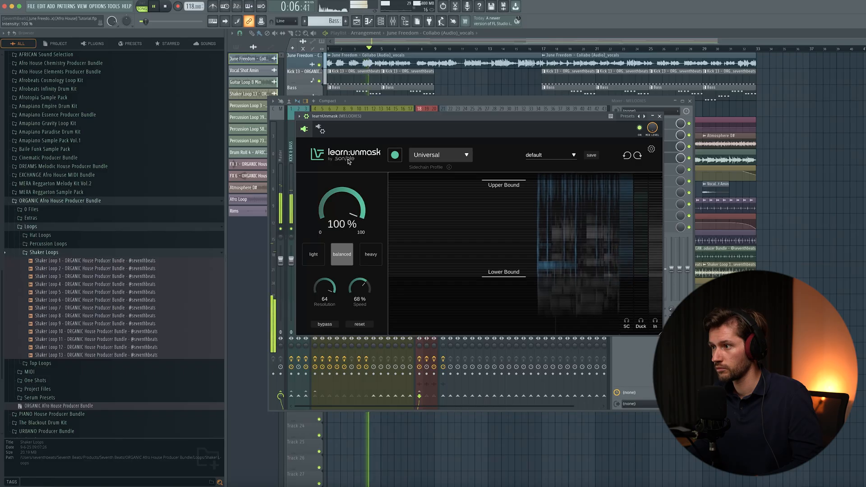
key(space)
Set the learn:unmask ducking on MELODIES to 88% and listen to the arrangement.
drag(343, 205, 344, 217)
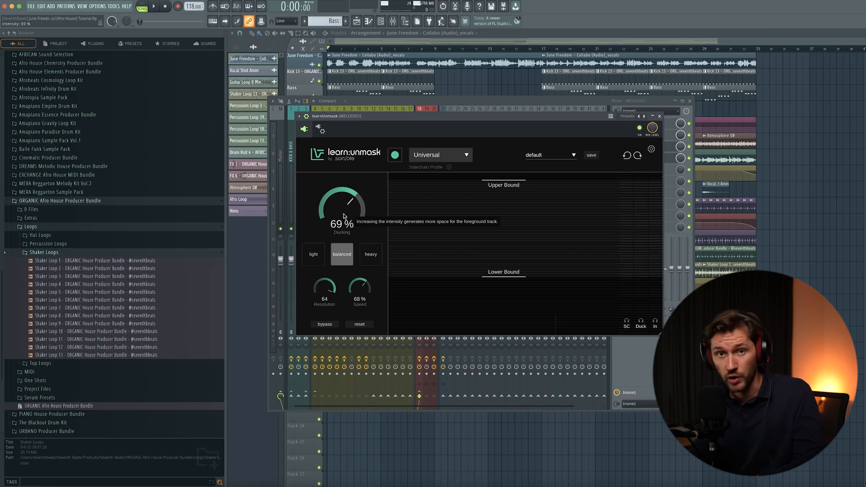
drag(343, 217, 344, 198)
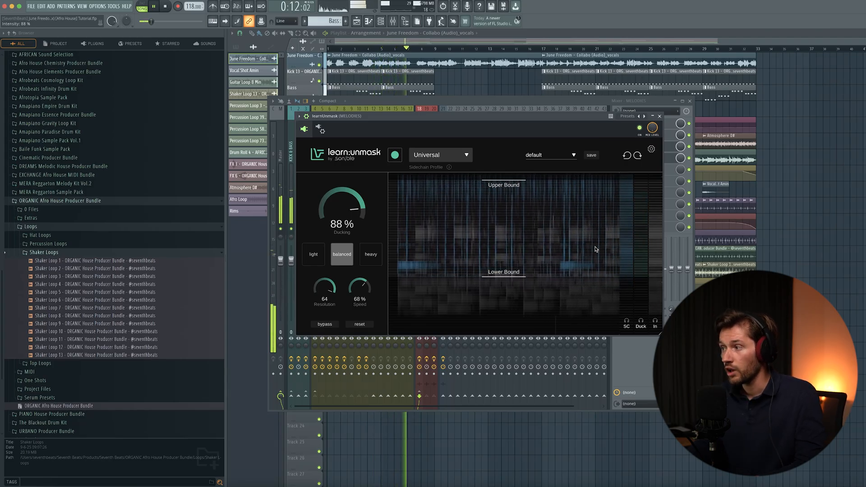
key(space)
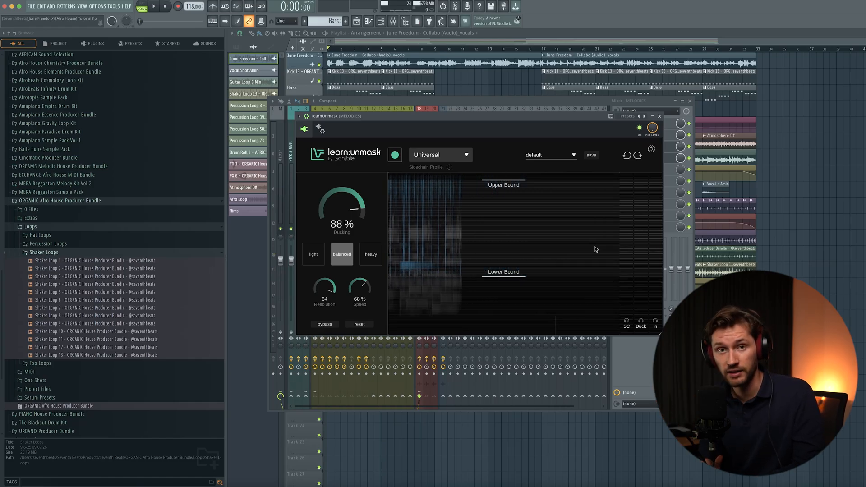
key(space)
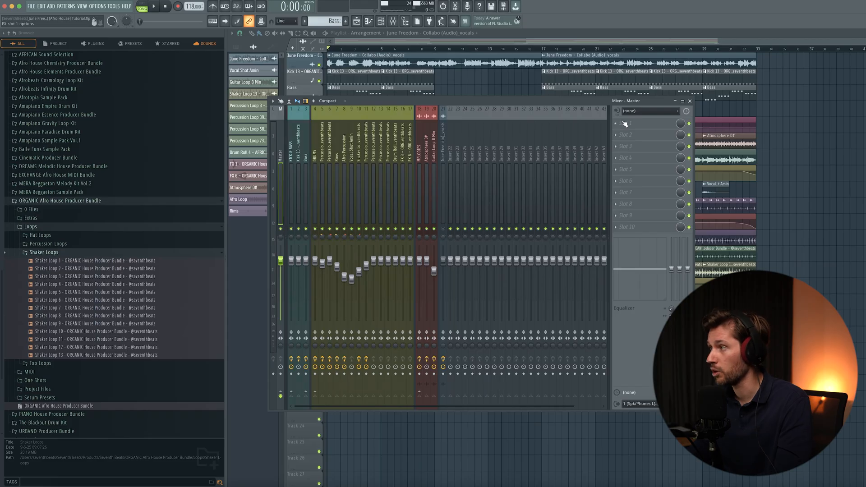
Add learn:limit to the Master track, set it to the Electronic profile and let it learn from playback.
click(624, 124)
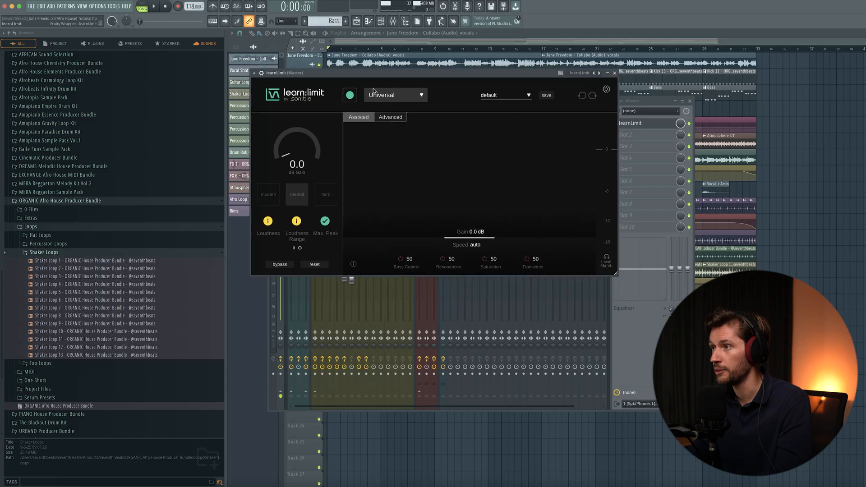
click(441, 176)
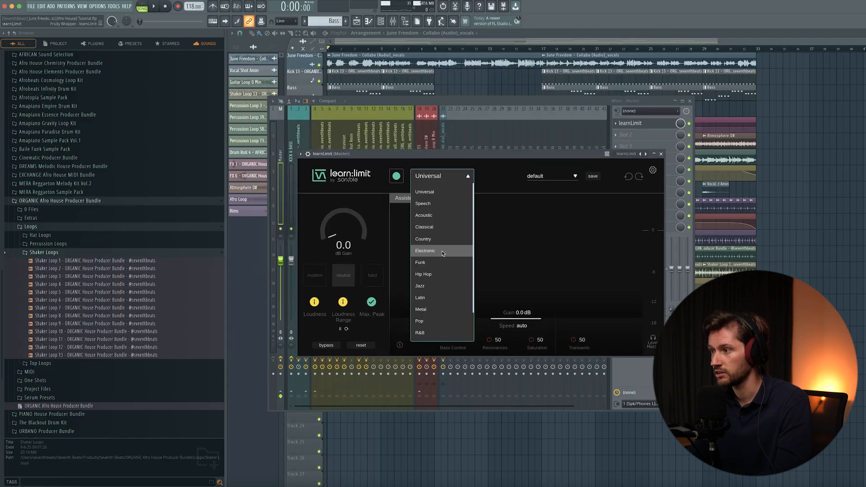
click(443, 251)
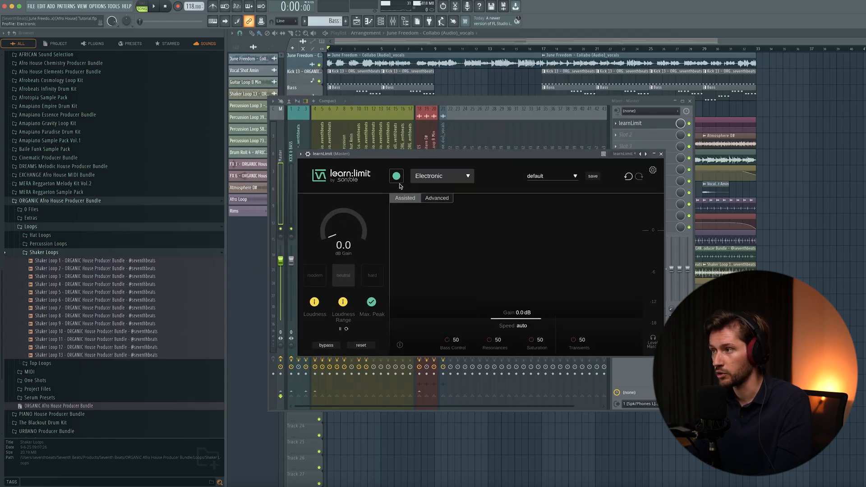
click(397, 179)
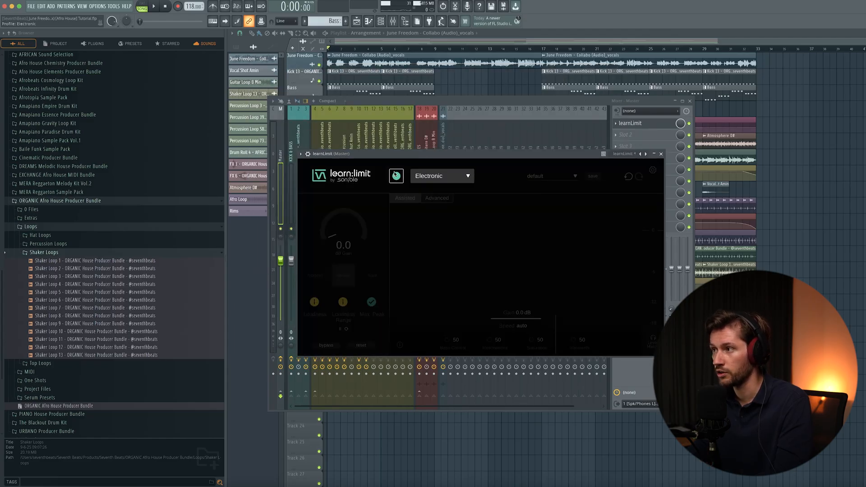
click(159, 9)
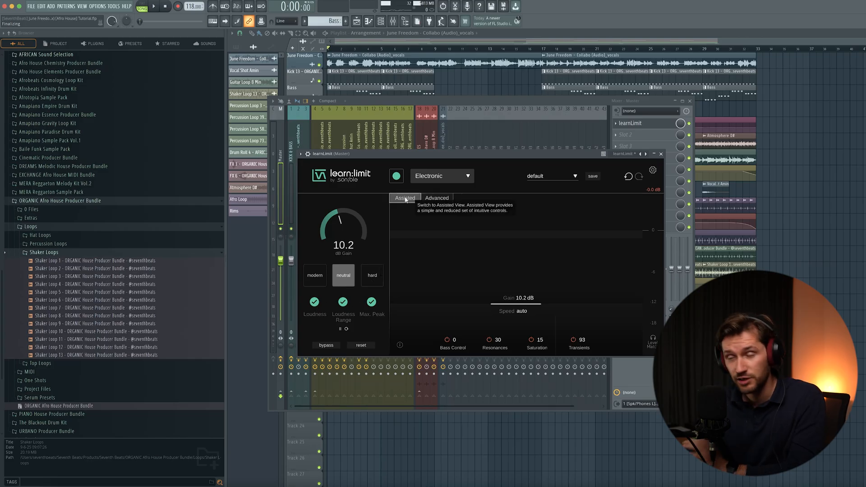
Examine the limiter's Advanced parameters while playing the track through it.
click(433, 199)
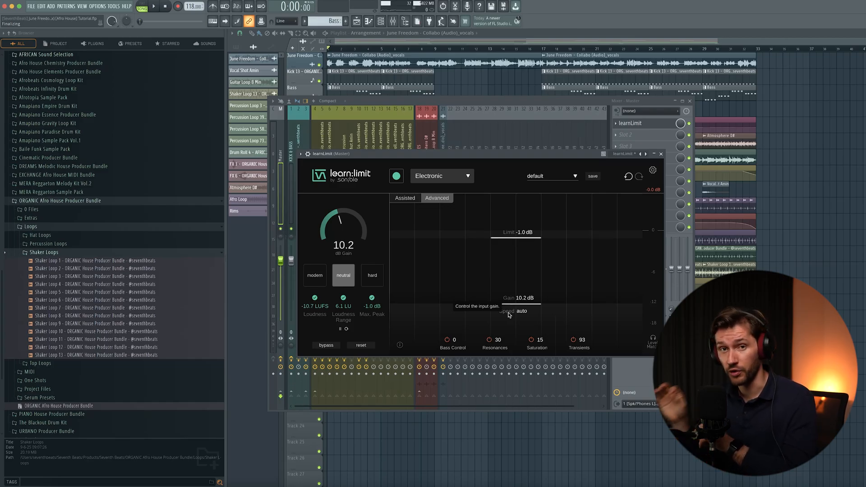
key(space)
mouse_move(537, 344)
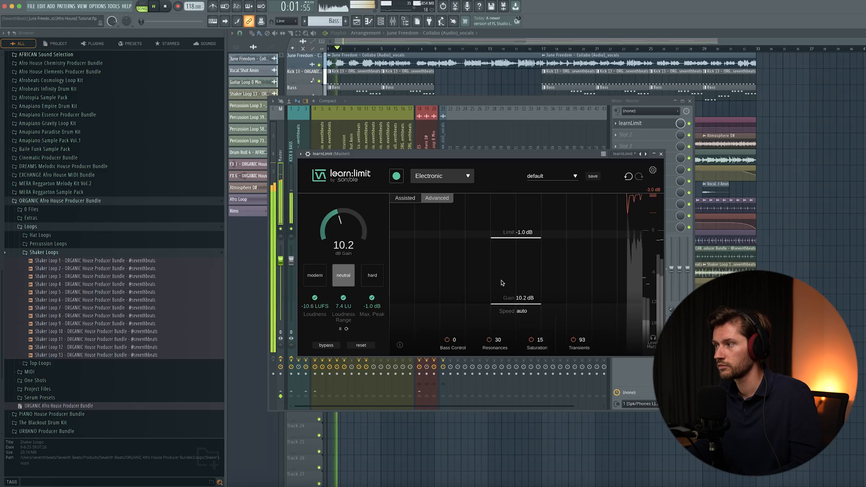